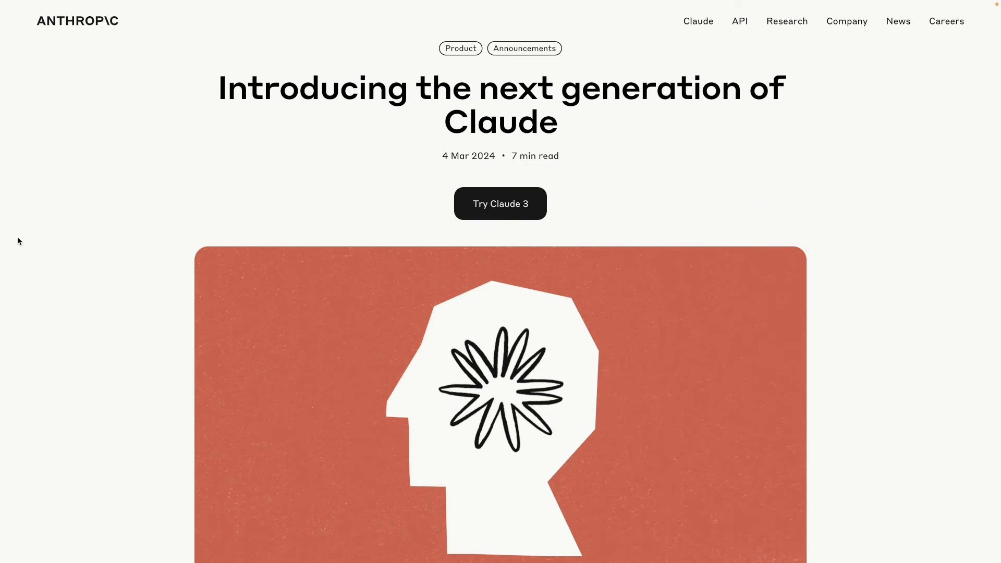
Scroll the Claude 3 announcement down to the benchmark table, then back up to 'A new standard for intelligence'.
{"action": "left_click", "coordinate": [172, 364]}
{"action": "scroll", "coordinate": [173, 368], "scroll_direction": "down", "scroll_amount": 6}
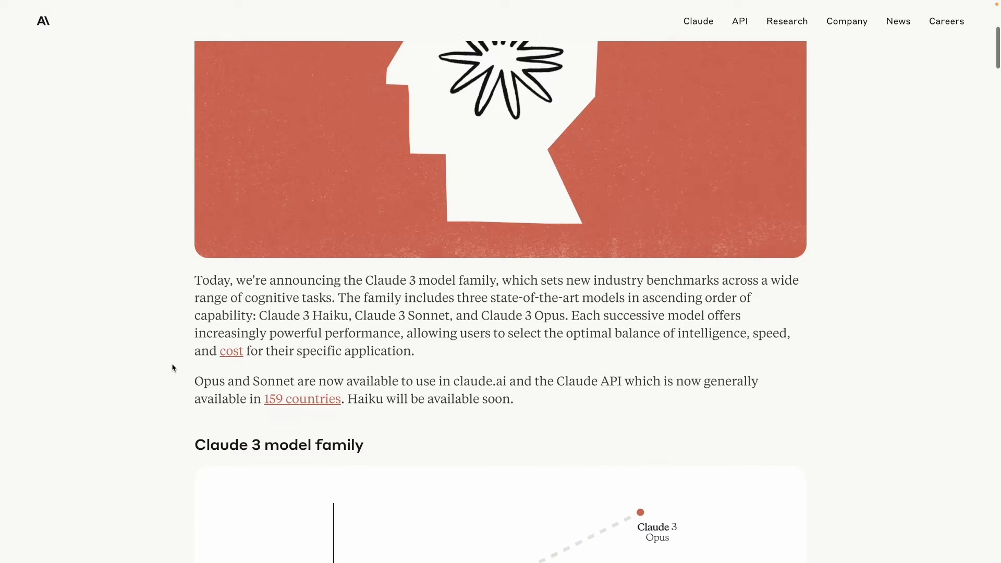
{"action": "scroll", "coordinate": [173, 367], "scroll_direction": "down", "scroll_amount": 6}
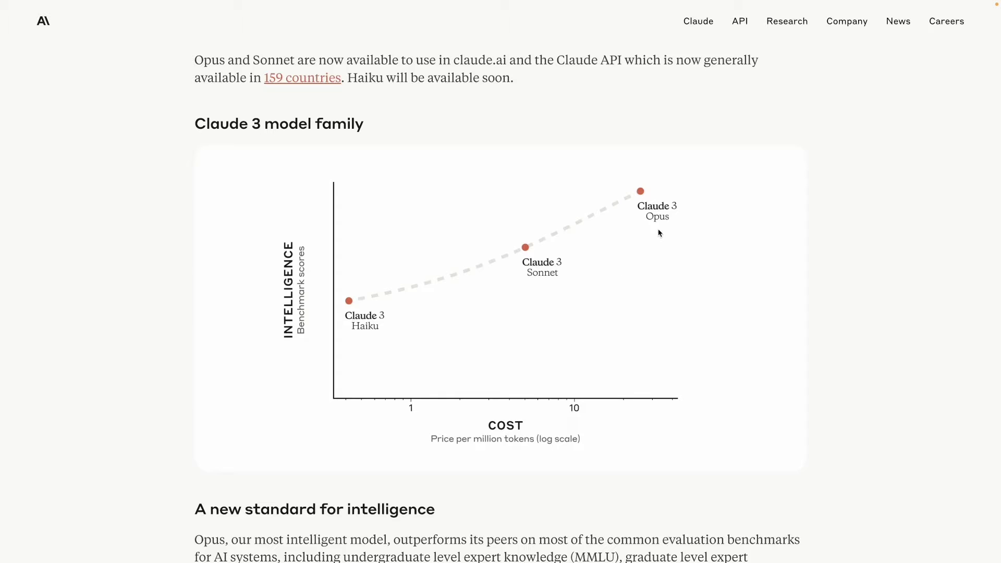
{"action": "scroll", "coordinate": [127, 383], "scroll_direction": "down", "scroll_amount": 7}
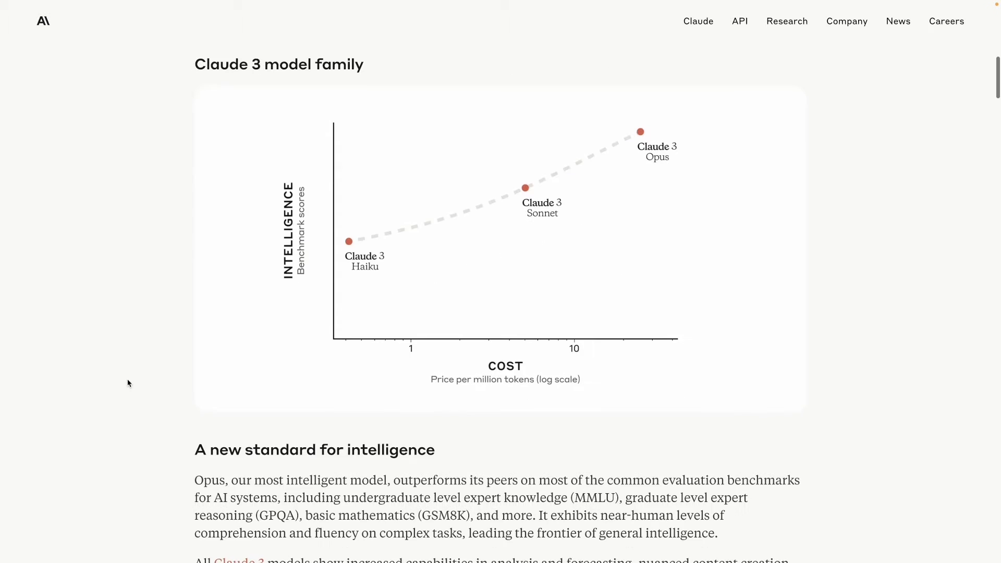
{"action": "scroll", "coordinate": [127, 383], "scroll_direction": "down", "scroll_amount": 3}
{"action": "scroll", "coordinate": [128, 383], "scroll_direction": "down", "scroll_amount": 2}
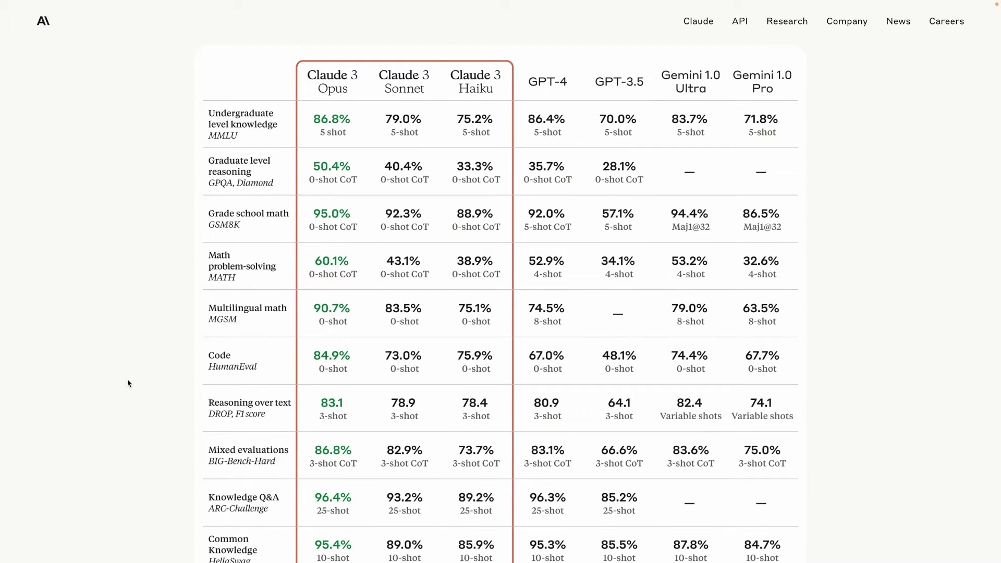
{"action": "scroll", "coordinate": [128, 383], "scroll_direction": "down", "scroll_amount": 1}
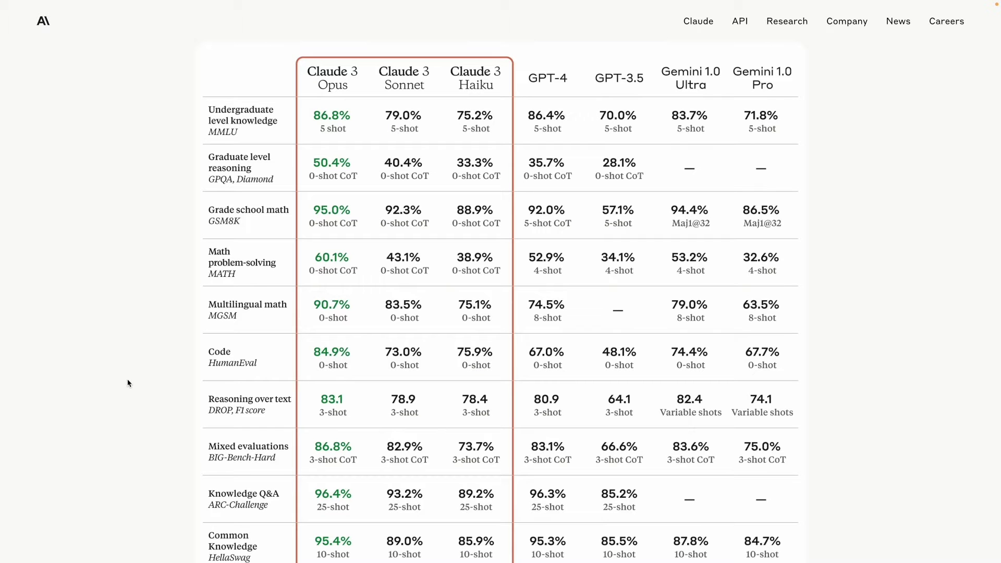
{"action": "scroll", "coordinate": [128, 383], "scroll_direction": "up", "scroll_amount": 5}
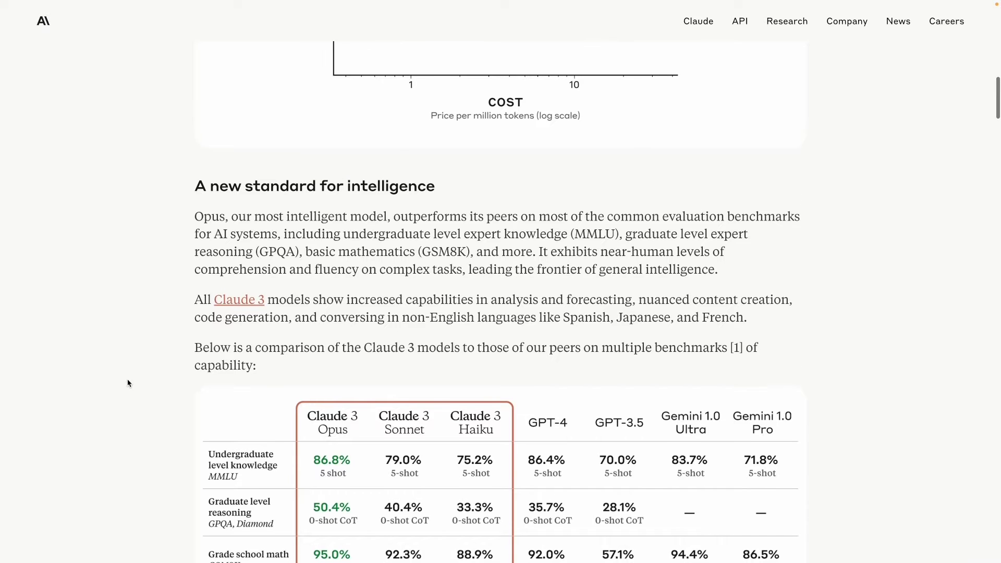
Highlight the near-human comprehension sentence and the 200K context window phrase while reading the announcement.
{"action": "left_click_drag", "start_coordinate": [539, 251], "coordinate": [728, 274]}
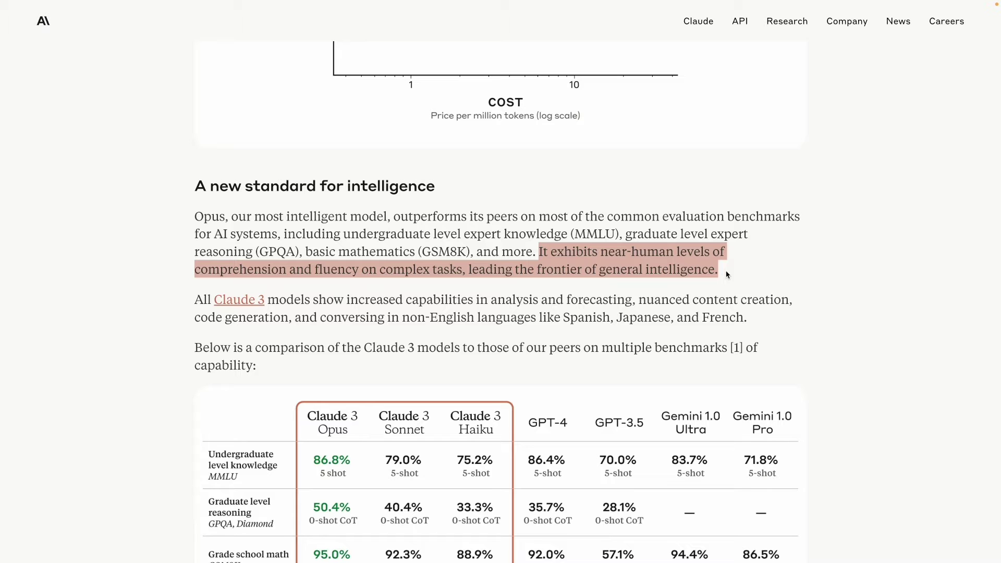
{"action": "scroll", "coordinate": [159, 242], "scroll_direction": "down", "scroll_amount": 20}
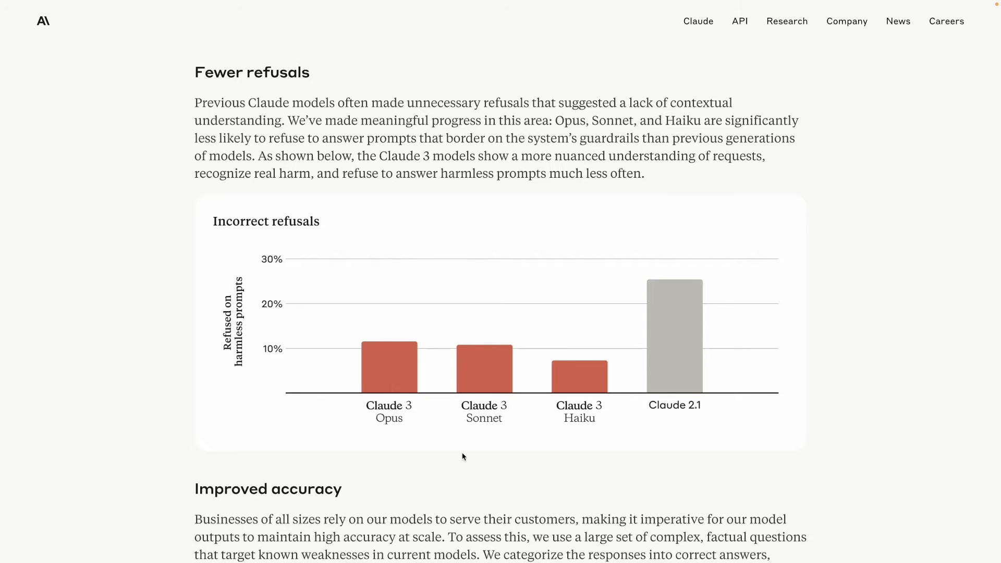
{"action": "scroll", "coordinate": [464, 456], "scroll_direction": "down", "scroll_amount": 15}
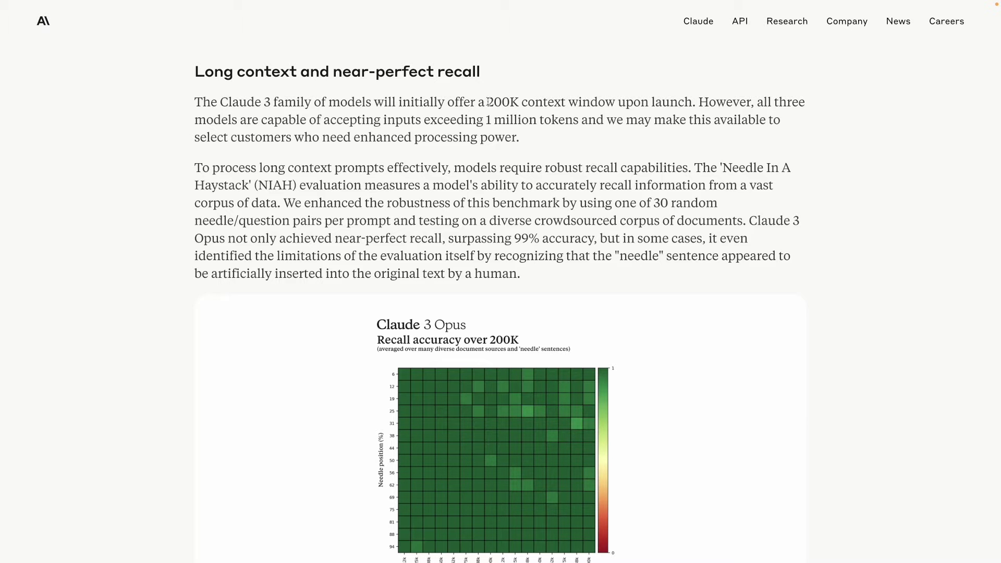
{"action": "left_click_drag", "start_coordinate": [486, 101], "coordinate": [606, 103]}
{"action": "left_click", "coordinate": [286, 371]}
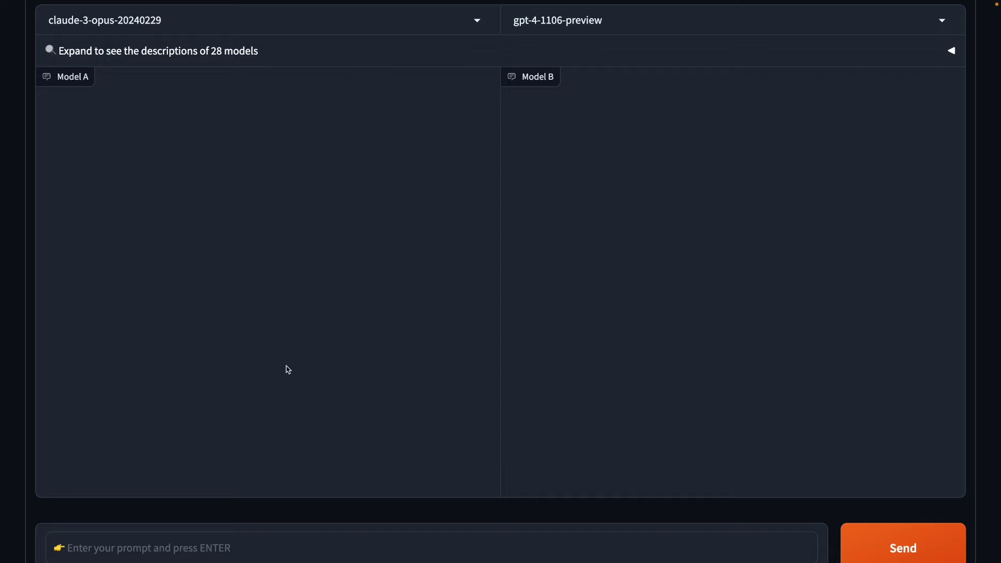
In Pricing_Comparison, select gpt-3.5-turbo-0125's $0.50 input price, the model names, and Opus's 200k context.
{"action": "key", "text": "ctrl+Right"}
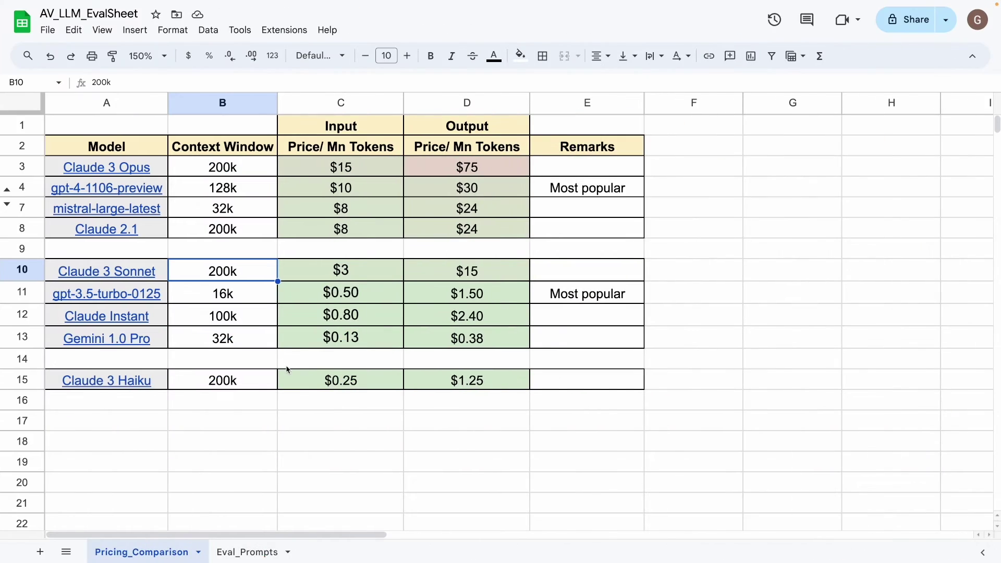
{"action": "left_click", "coordinate": [292, 420]}
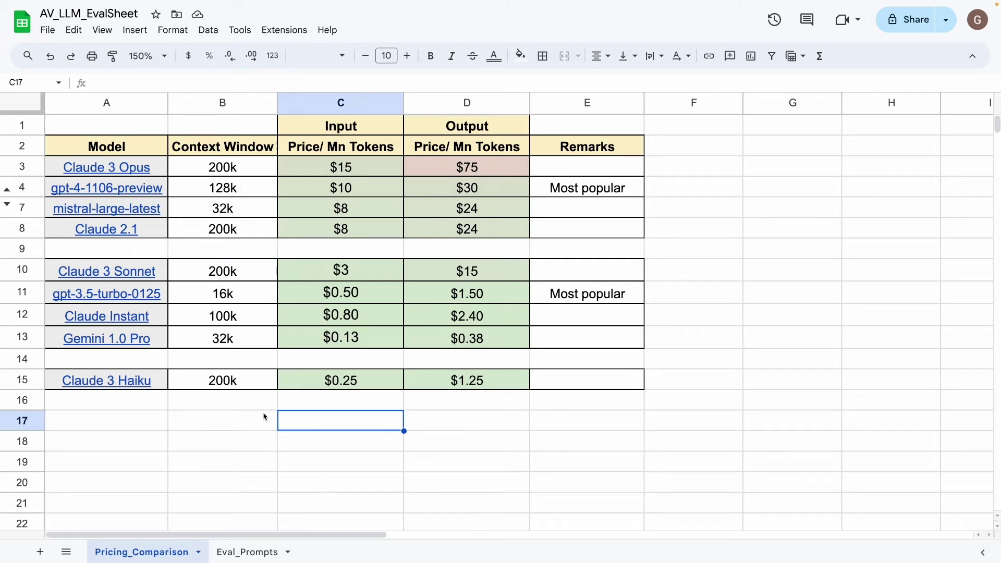
{"action": "mouse_move", "coordinate": [129, 186]}
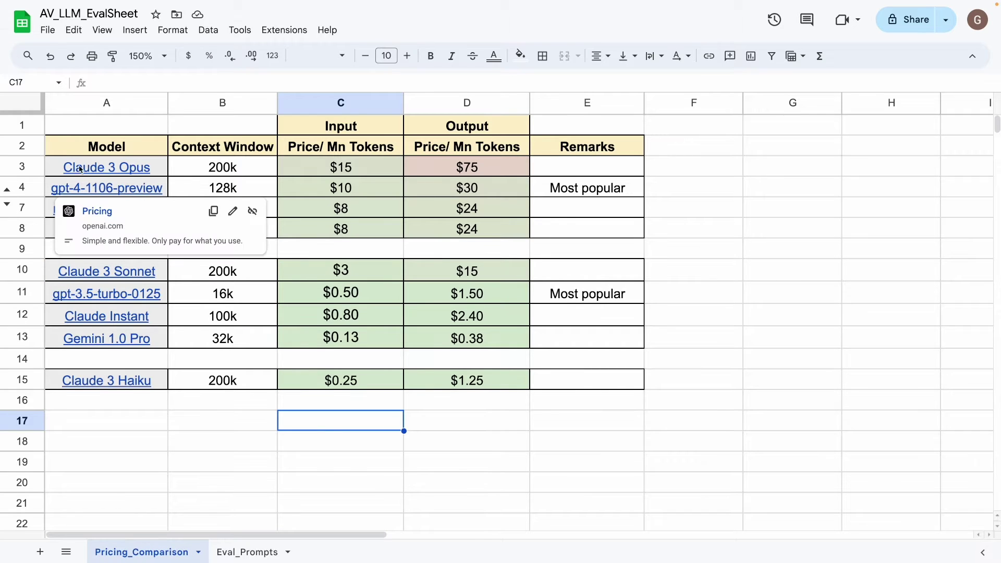
{"action": "left_click", "coordinate": [286, 294]}
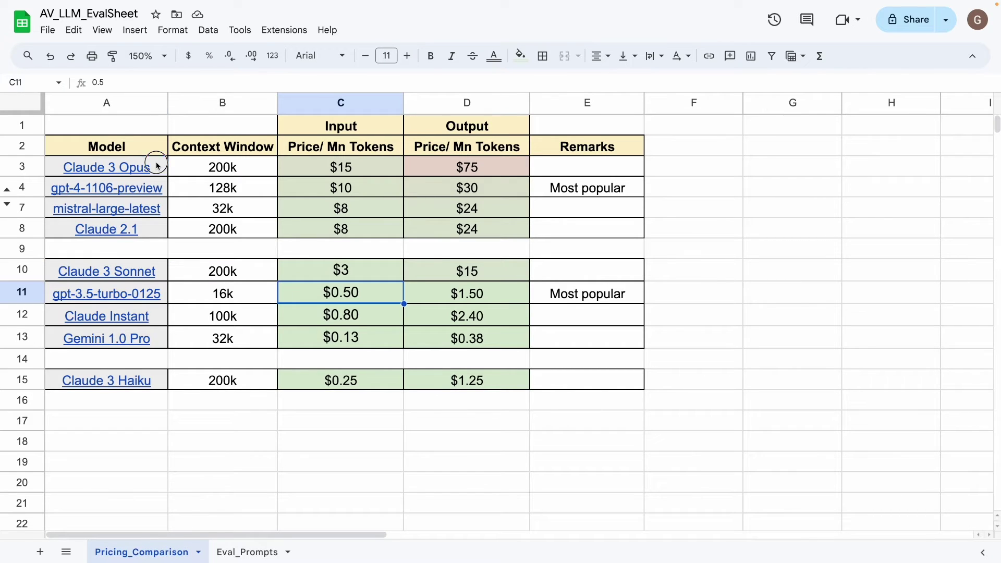
{"action": "left_click_drag", "start_coordinate": [157, 167], "coordinate": [157, 381]}
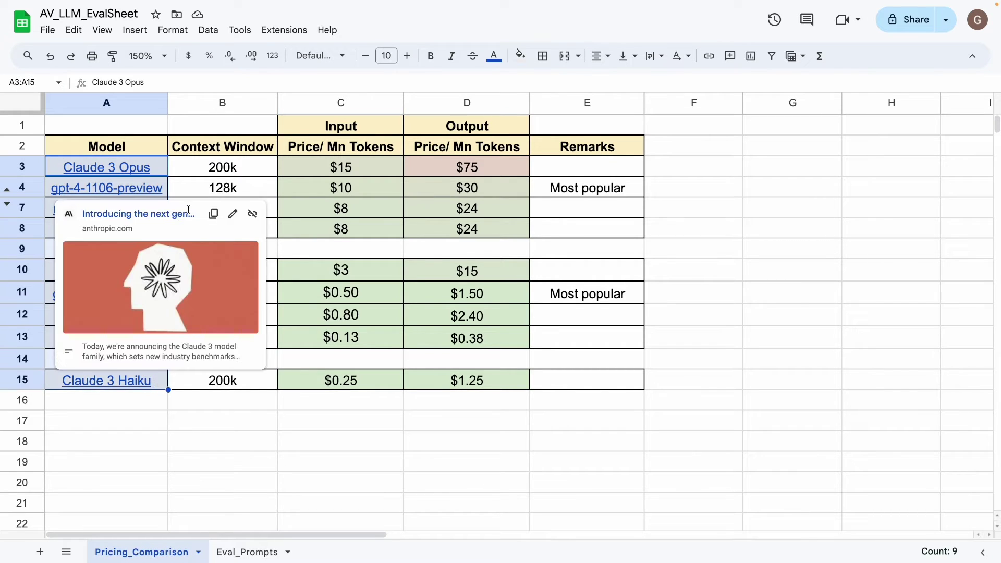
{"action": "left_click", "coordinate": [221, 171]}
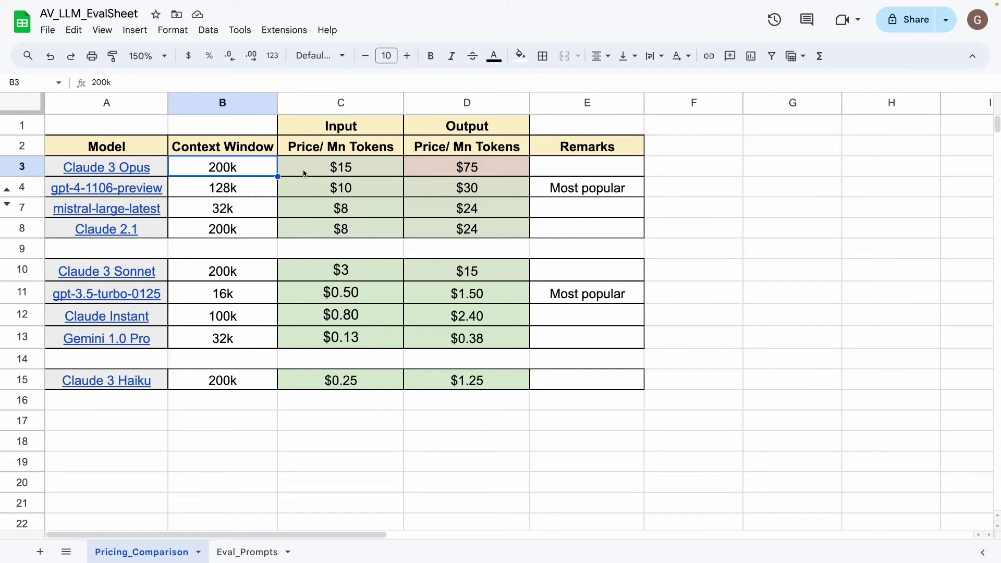
Select the gpt-4-1106-preview to Claude 2.1 rows: Claude 2.1's $8 price, gpt-4's 128k context and remark.
{"action": "left_click_drag", "start_coordinate": [587, 229], "coordinate": [248, 200]}
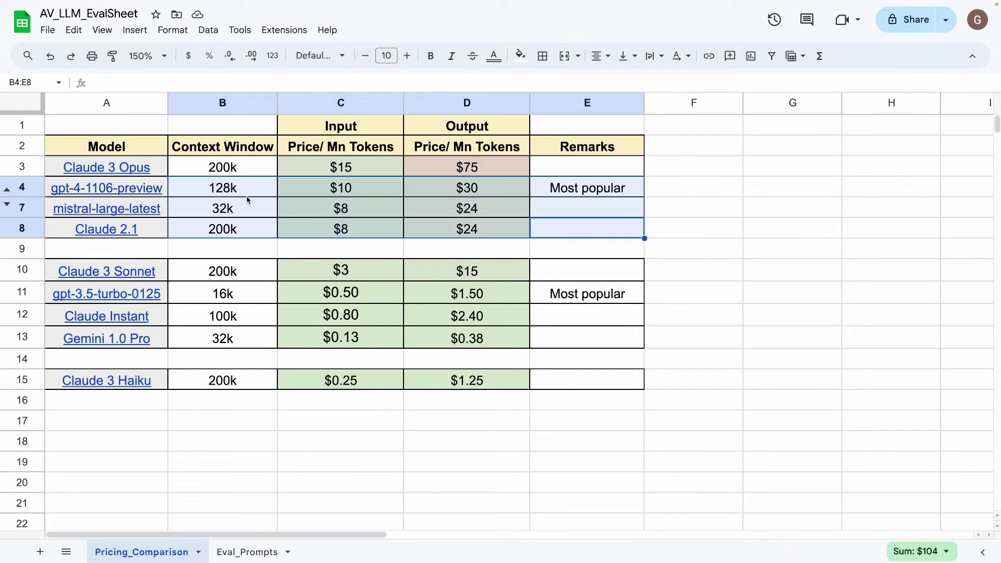
{"action": "left_click", "coordinate": [317, 226]}
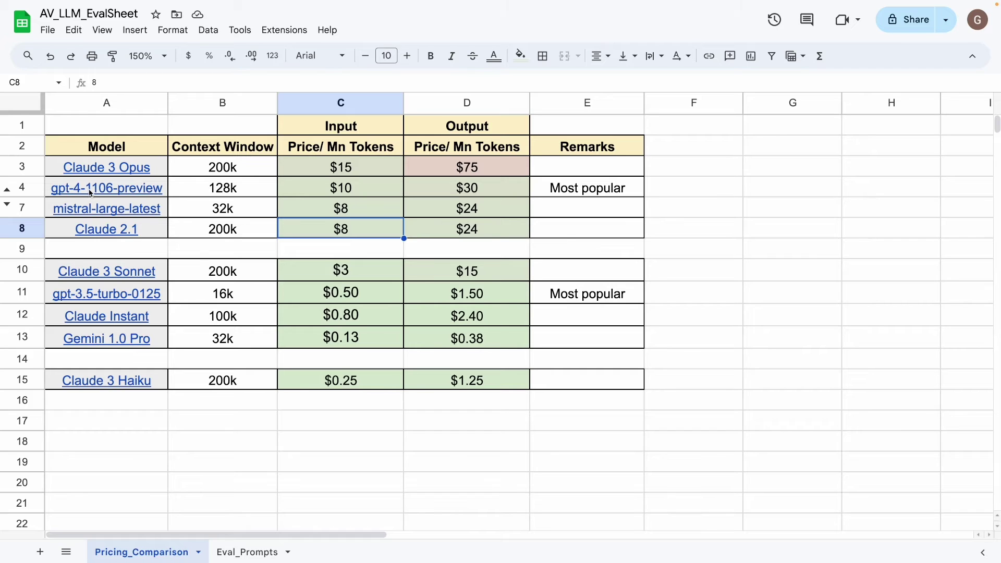
{"action": "mouse_move", "coordinate": [120, 197]}
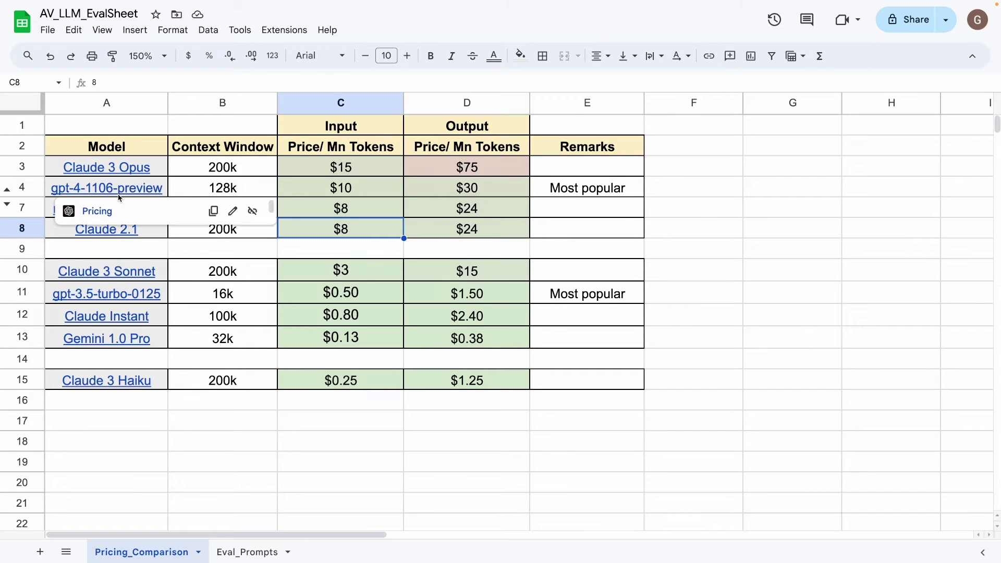
{"action": "left_click", "coordinate": [198, 194]}
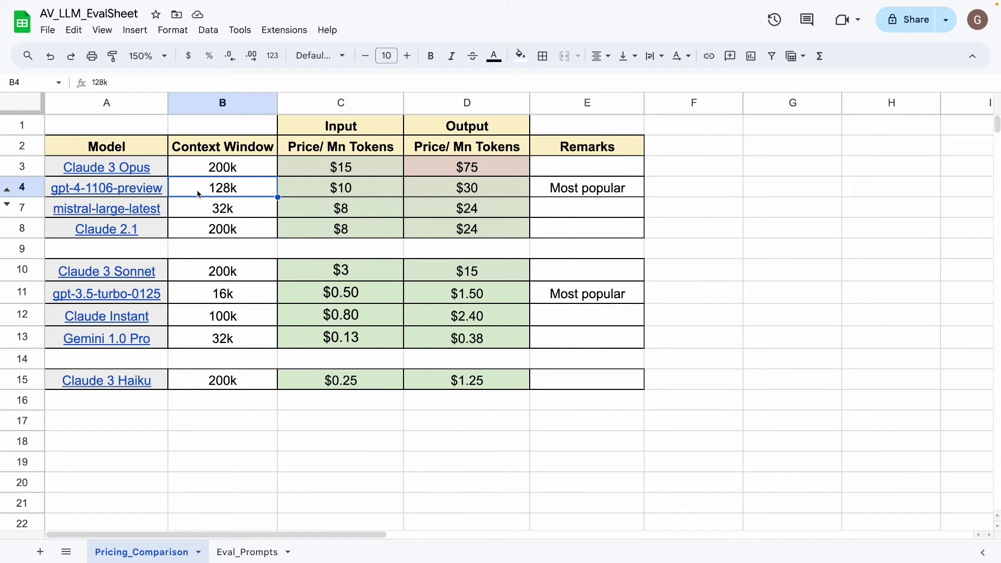
{"action": "left_click", "coordinate": [556, 193]}
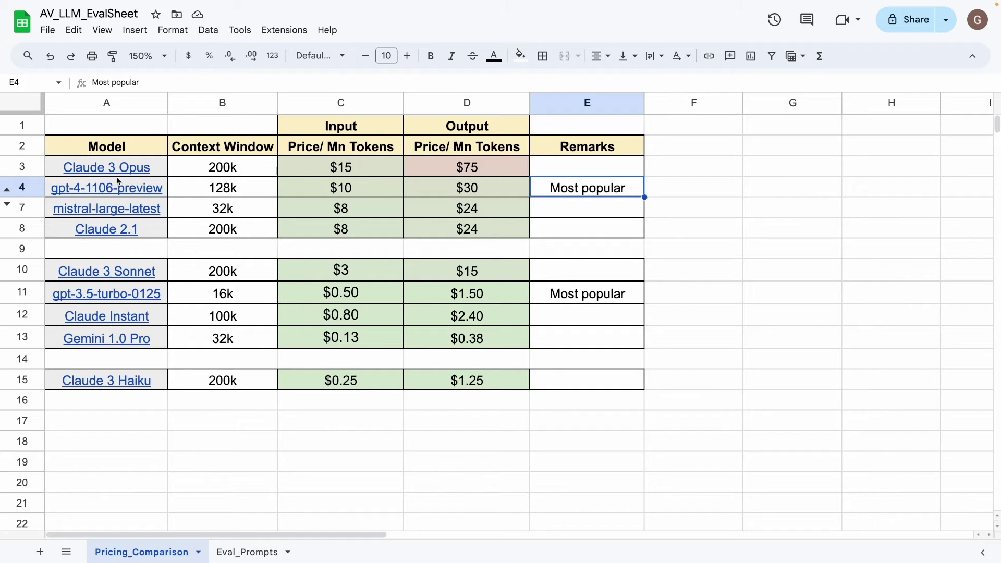
{"action": "mouse_move", "coordinate": [137, 175]}
{"action": "left_click", "coordinate": [198, 168]}
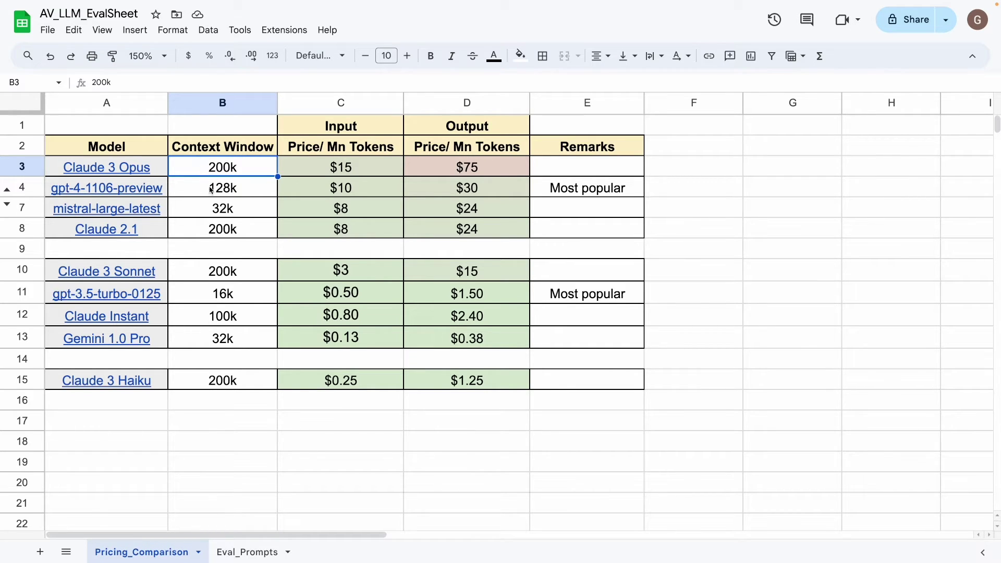
Select Opus's and gpt-4's input and output prices, including gpt-4's $10, then deselect the table.
{"action": "left_click_drag", "start_coordinate": [323, 166], "coordinate": [440, 189]}
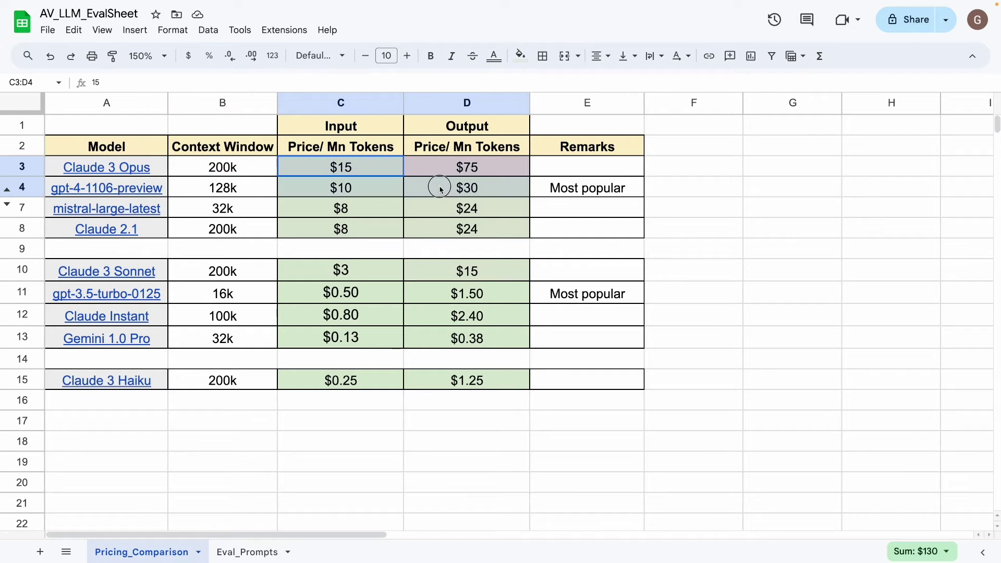
{"action": "left_click", "coordinate": [365, 191]}
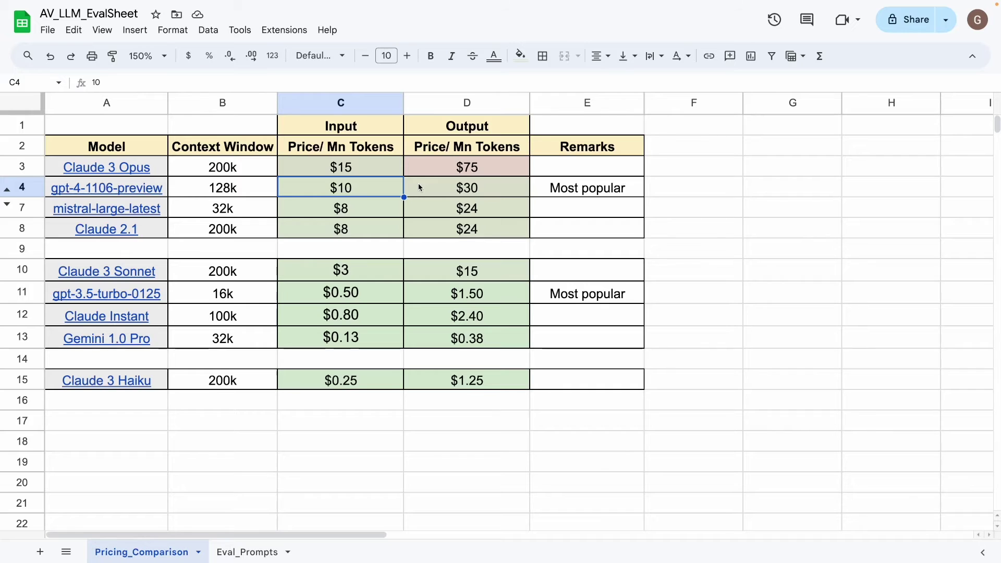
{"action": "left_click", "coordinate": [288, 428]}
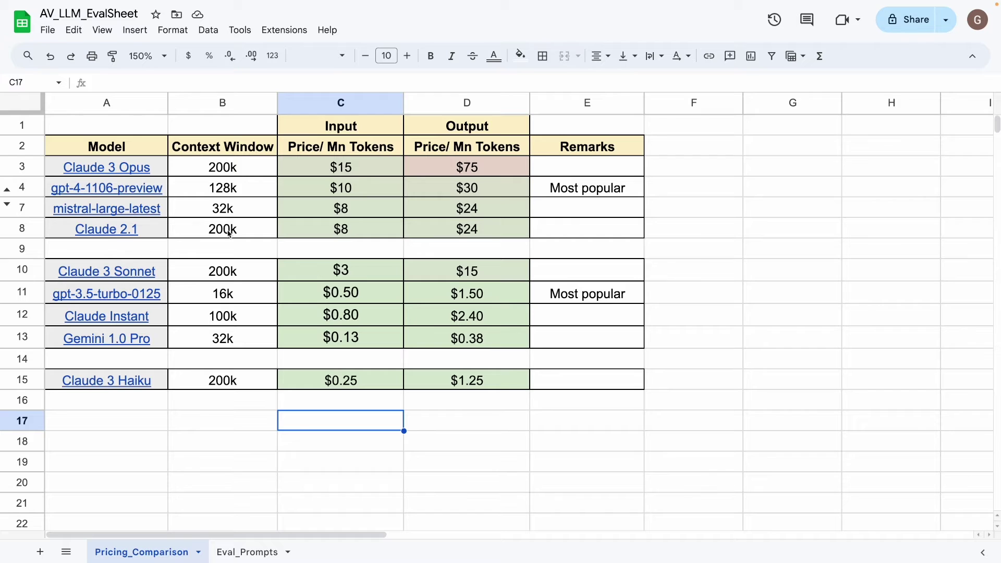
{"action": "mouse_move", "coordinate": [94, 186]}
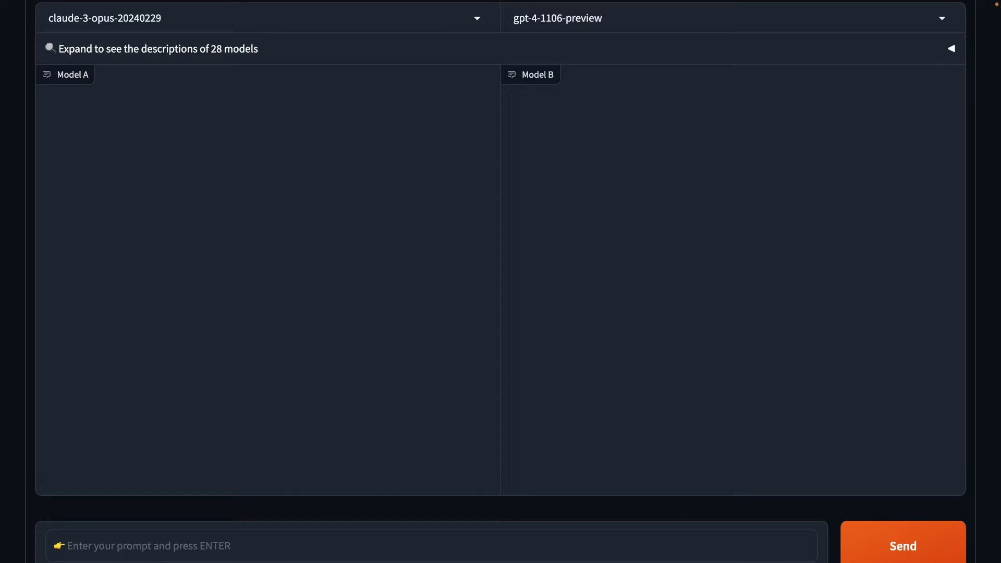
Paste and send the 7-day healthy Indian vegetarian diet plan prompt to both models.
{"action": "left_click", "coordinate": [105, 548]}
{"action": "type", "text": "Give me a 7-day healthy diet plan for Indian Vegetarian."}
{"action": "key", "text": "Return"}
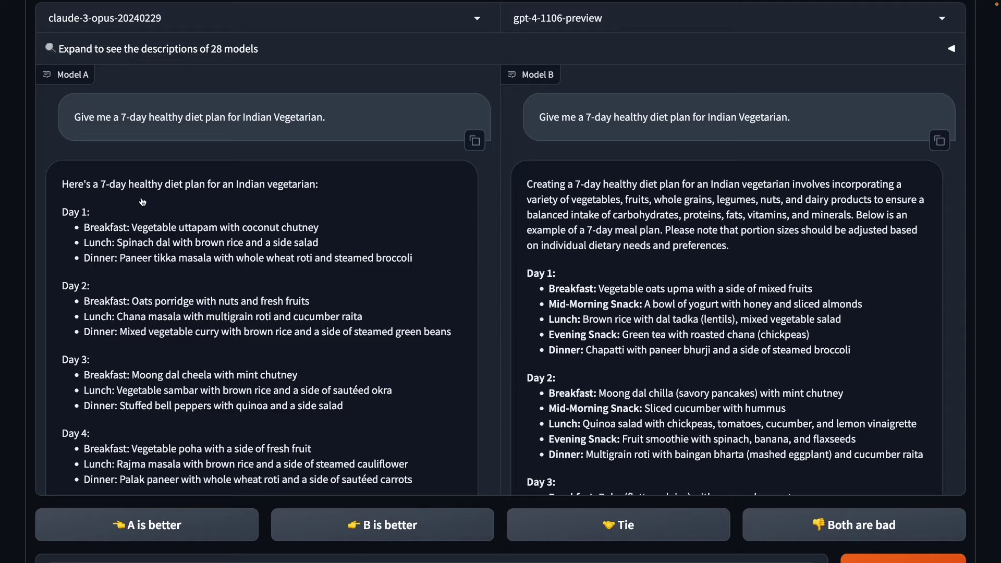
Highlight Model A's Day 1 breakfast and lunch, then scroll through both diet plans.
{"action": "left_click_drag", "start_coordinate": [130, 227], "coordinate": [215, 273]}
{"action": "left_click", "coordinate": [204, 305]}
{"action": "scroll", "coordinate": [592, 355], "scroll_direction": "down", "scroll_amount": 2}
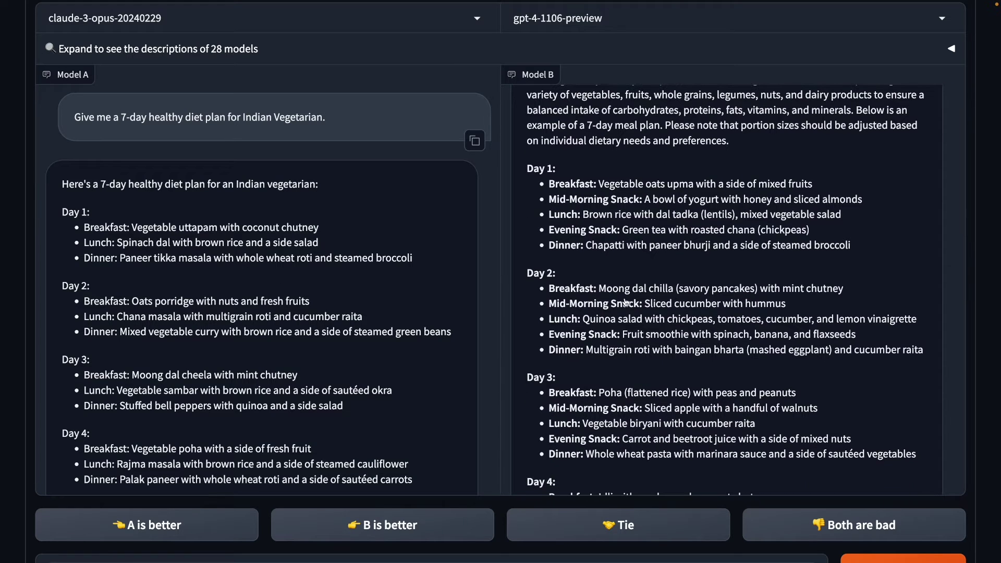
{"action": "scroll", "coordinate": [625, 302], "scroll_direction": "up", "scroll_amount": 2}
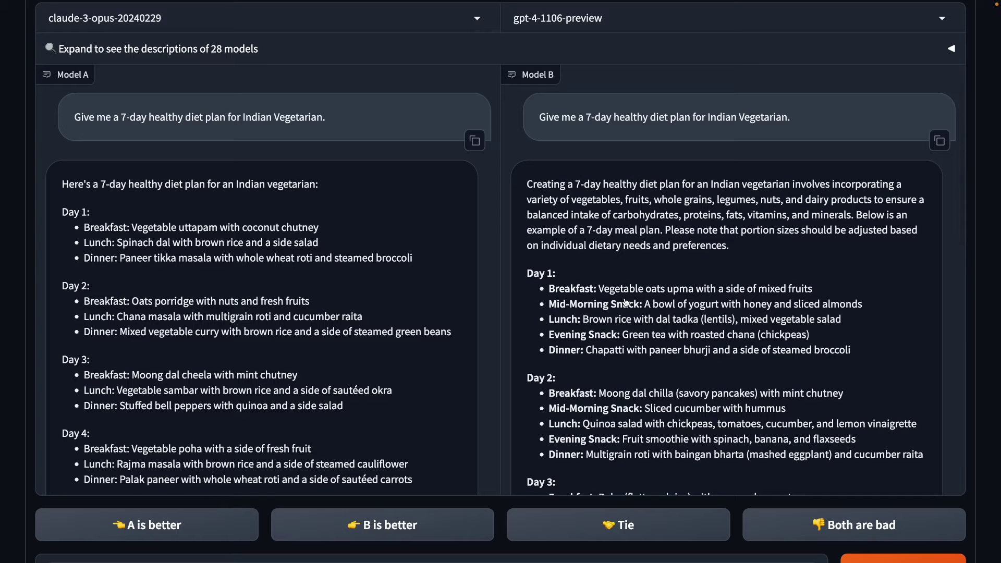
{"action": "scroll", "coordinate": [625, 302], "scroll_direction": "down", "scroll_amount": 3}
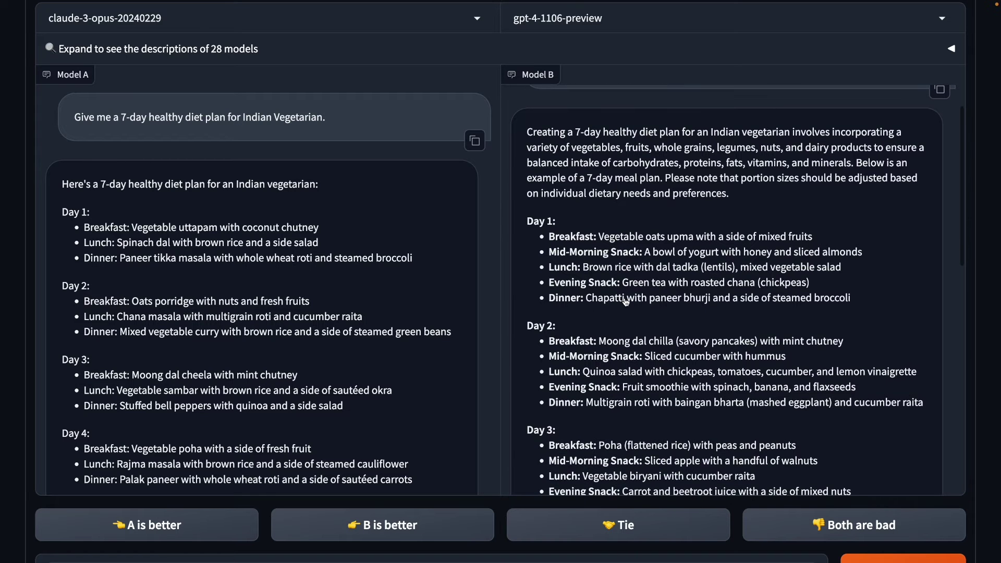
{"action": "scroll", "coordinate": [626, 302], "scroll_direction": "down", "scroll_amount": 1}
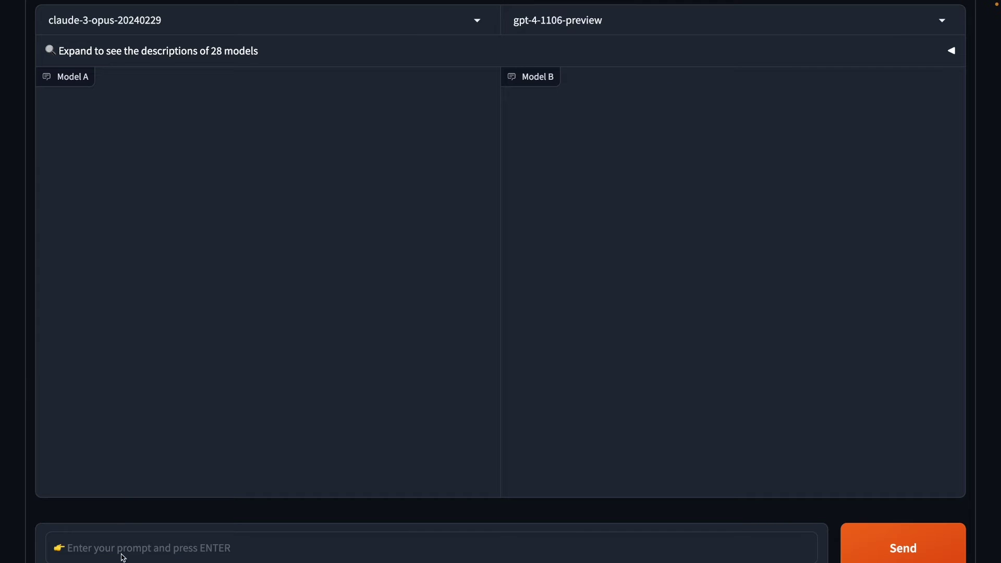
Paste and send the 20%-increase-then-20%-decrease question to both models.
{"action": "left_click", "coordinate": [92, 548]}
{"action": "type", "text": "If a number is increased by 20% and then decreased by 20%. What is the overall percentage change?"}
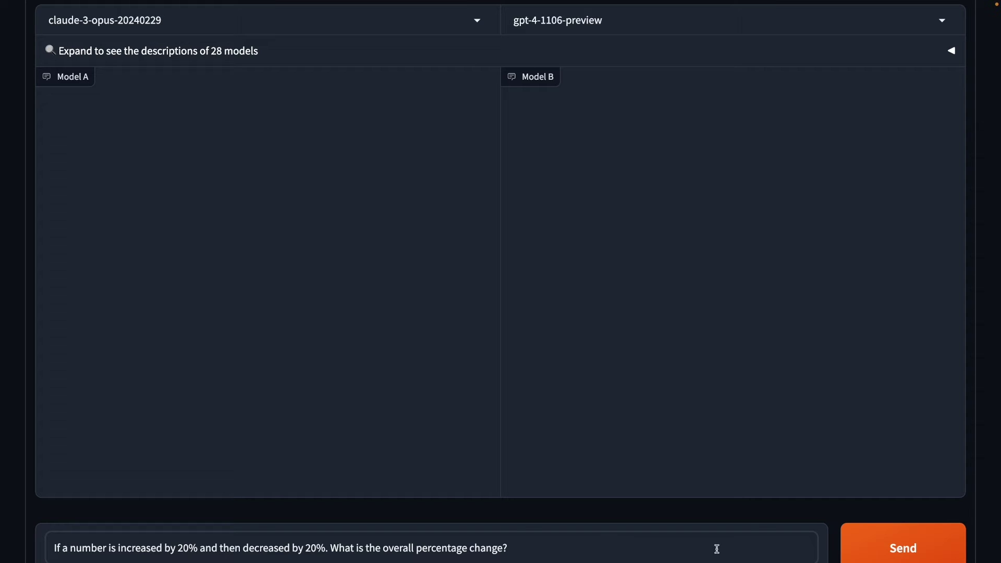
{"action": "left_click", "coordinate": [894, 552]}
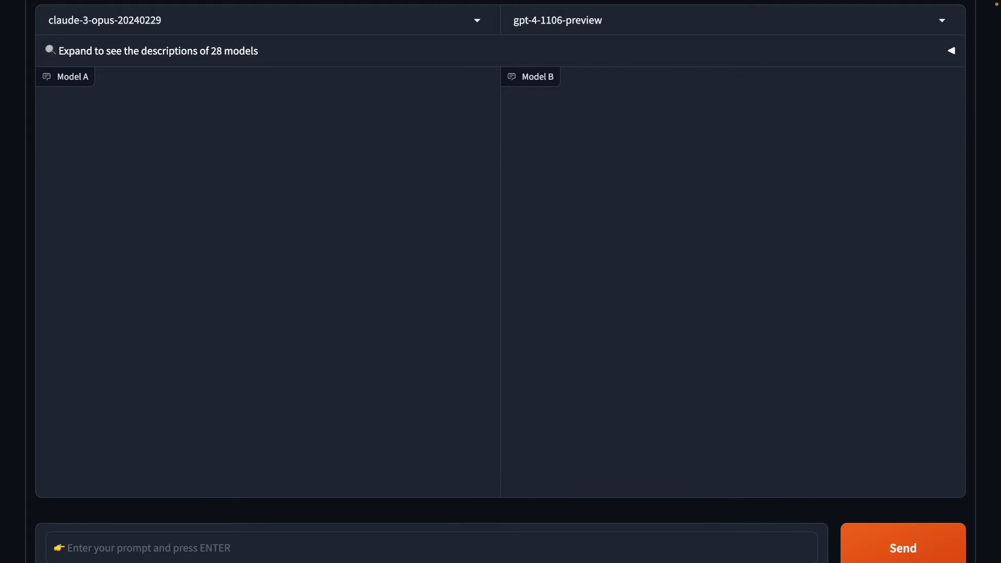
{"action": "left_click", "coordinate": [113, 549]}
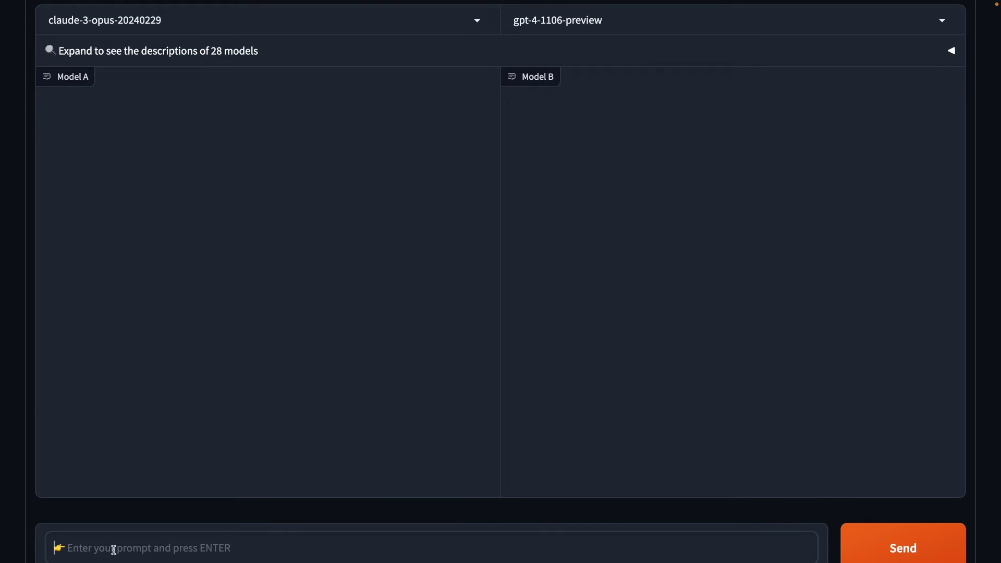
Send 'Sell me a pen. You have 200 words.', compare both pitches, and vote 'B is better'.
{"action": "type", "text": "Sell me a pen. You have 200 words."}
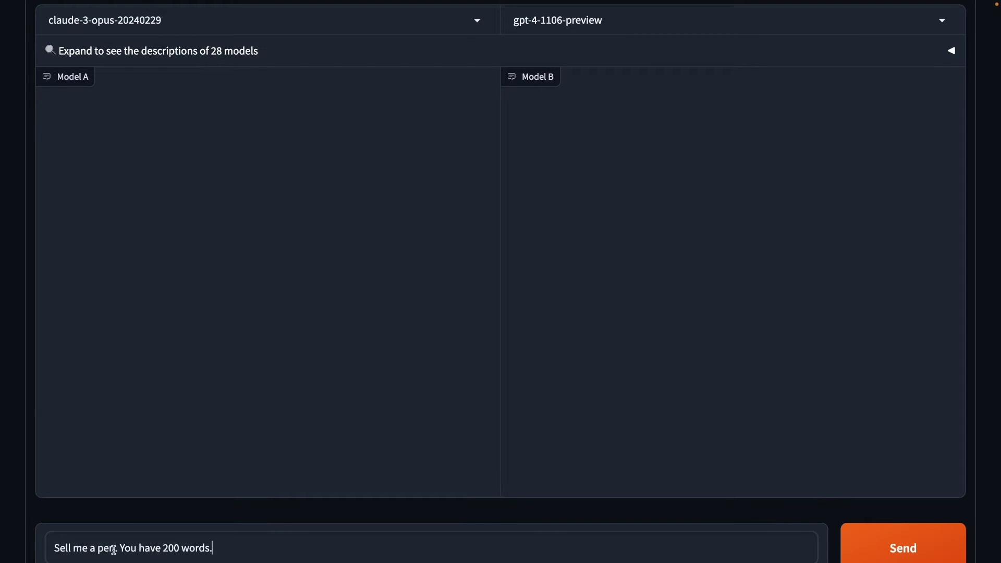
{"action": "left_click", "coordinate": [853, 546]}
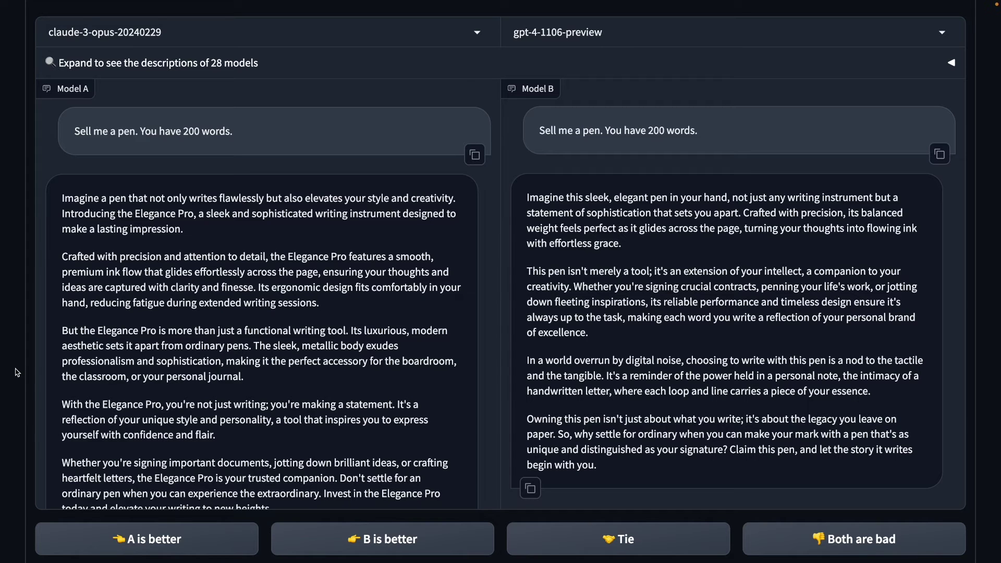
{"action": "left_click_drag", "start_coordinate": [97, 332], "coordinate": [156, 334]}
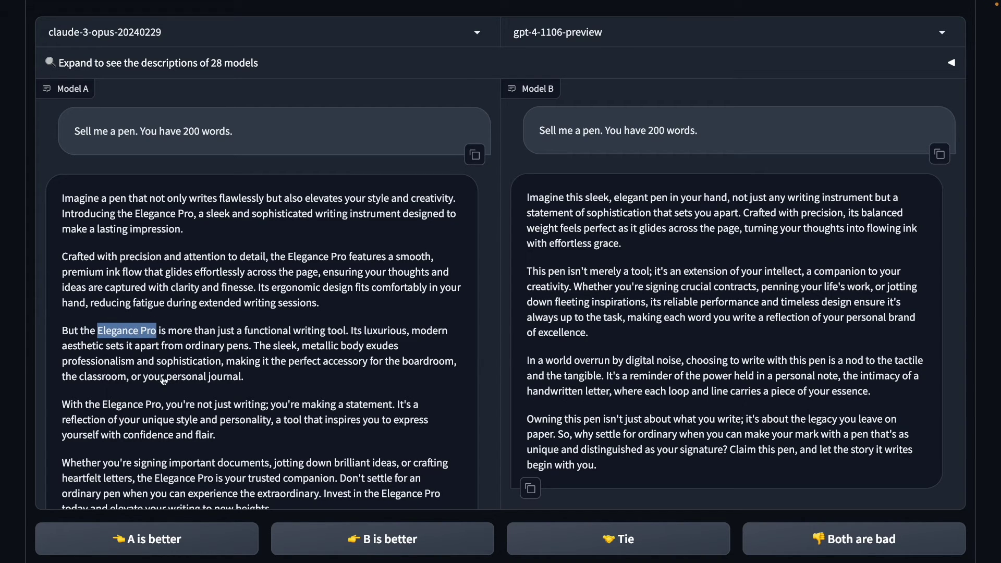
{"action": "left_click", "coordinate": [16, 350]}
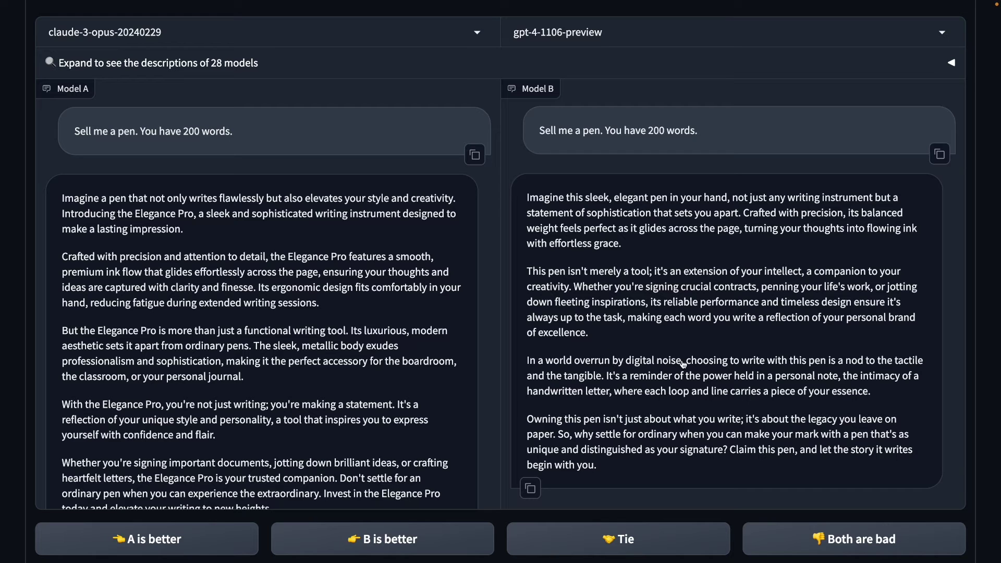
{"action": "left_click_drag", "start_coordinate": [681, 361], "coordinate": [559, 361]}
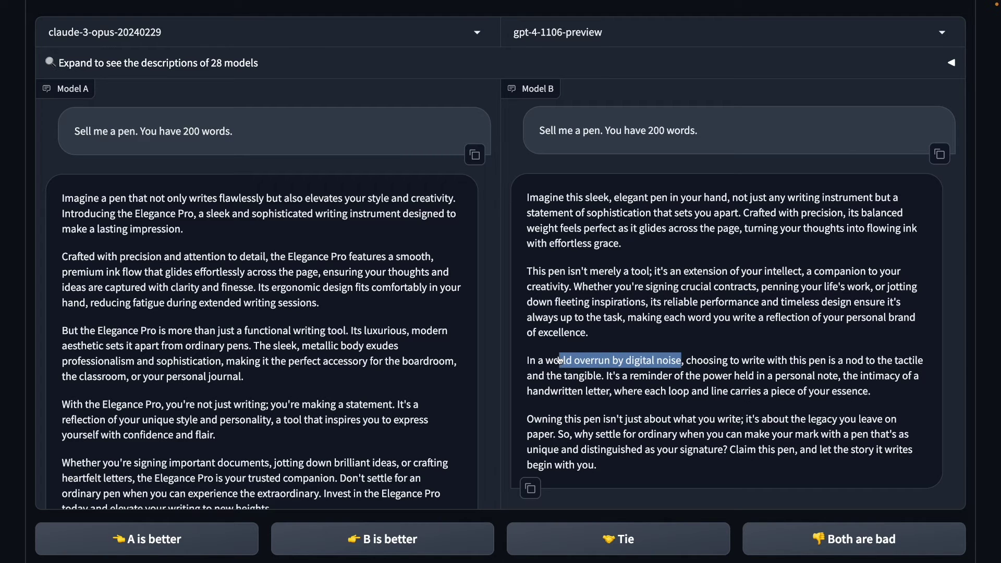
{"action": "left_click", "coordinate": [613, 329]}
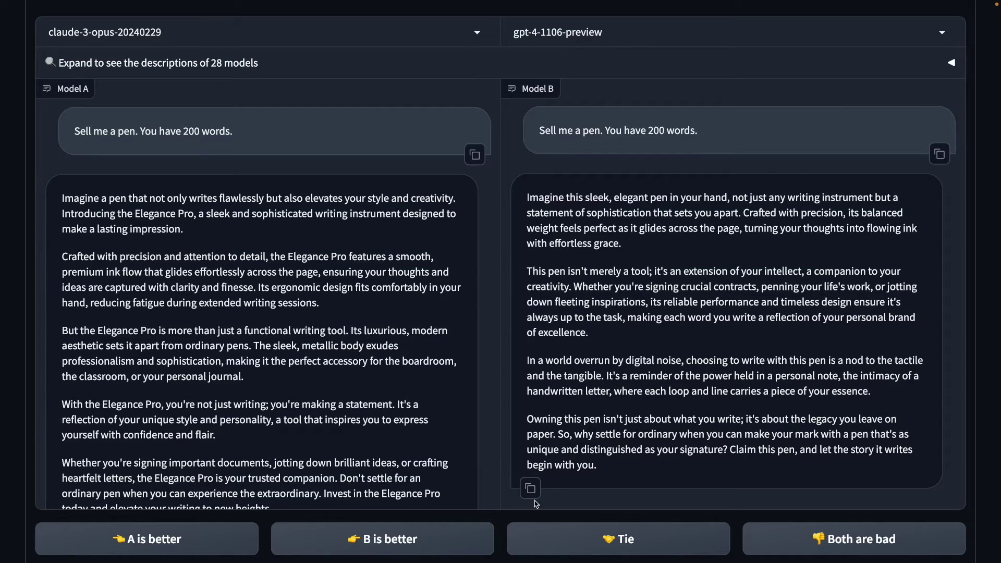
{"action": "left_click", "coordinate": [490, 527]}
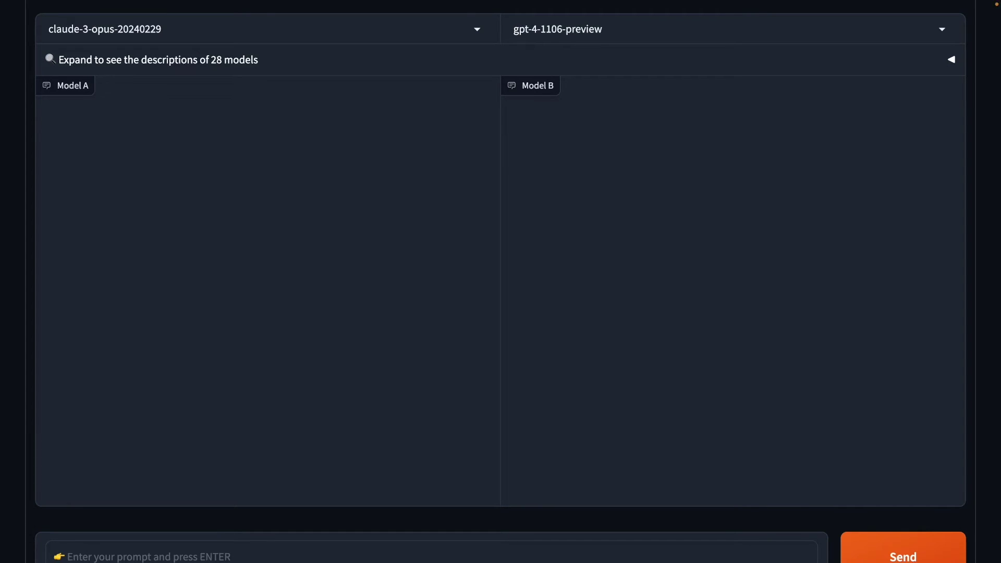
Send the 'Write the "Snake" game in Python' prompt and scroll Model B's answer back to the top.
{"action": "left_click", "coordinate": [78, 544]}
{"action": "type", "text": "Write the \"Snake\" game in Python"}
{"action": "key", "text": "Return"}
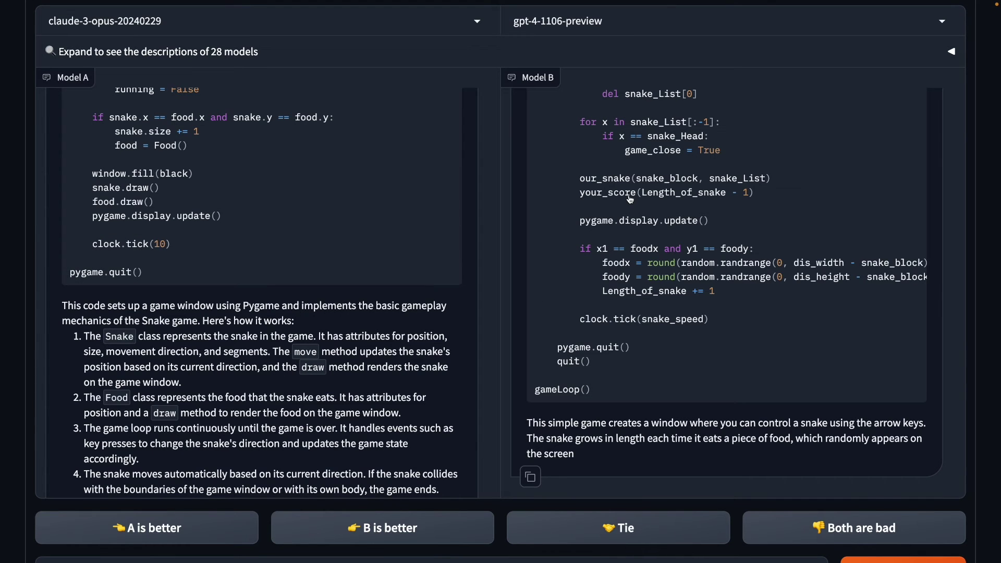
{"action": "scroll", "coordinate": [630, 199], "scroll_direction": "up", "scroll_amount": 15}
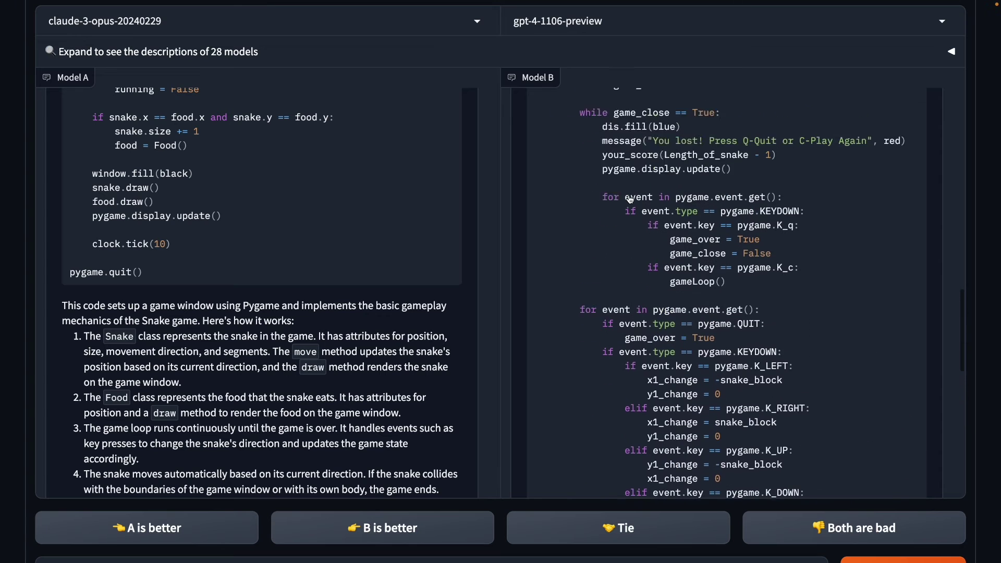
{"action": "scroll", "coordinate": [629, 199], "scroll_direction": "up", "scroll_amount": 10}
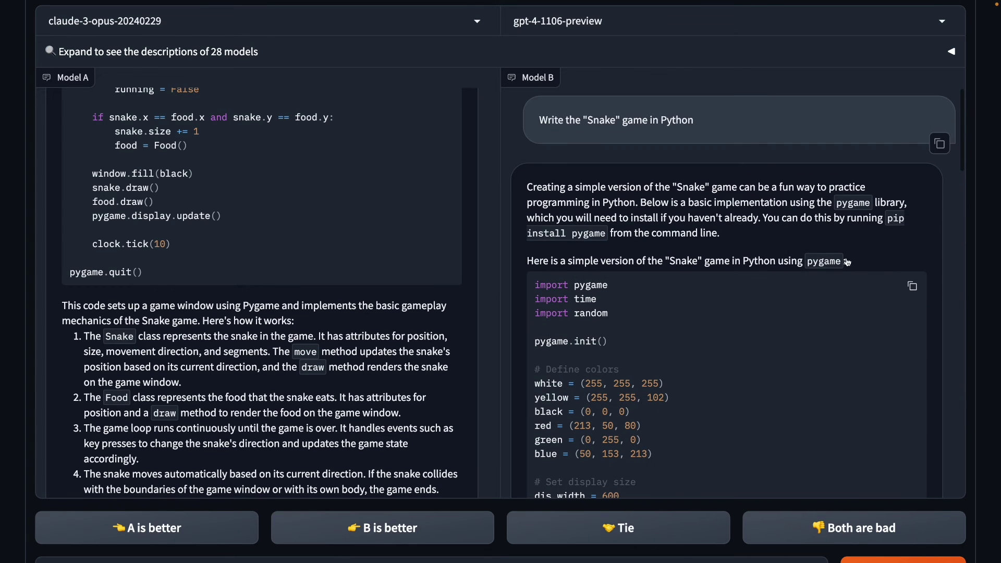
Paste Model B's Snake code into the empty script.ipynb cell and run it.
{"action": "left_click", "coordinate": [912, 286]}
{"action": "key", "text": "ctrl+Right"}
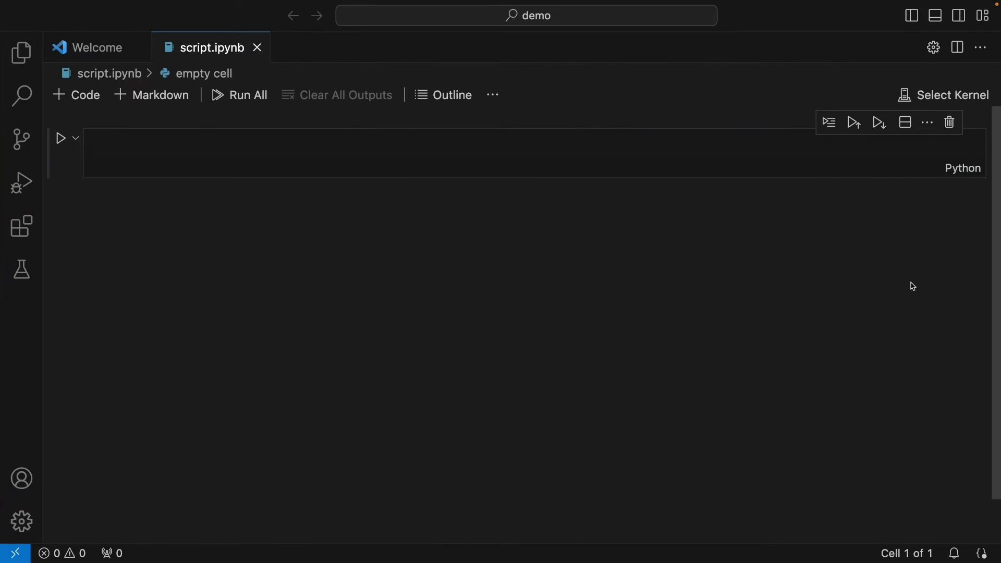
{"action": "left_click", "coordinate": [166, 166]}
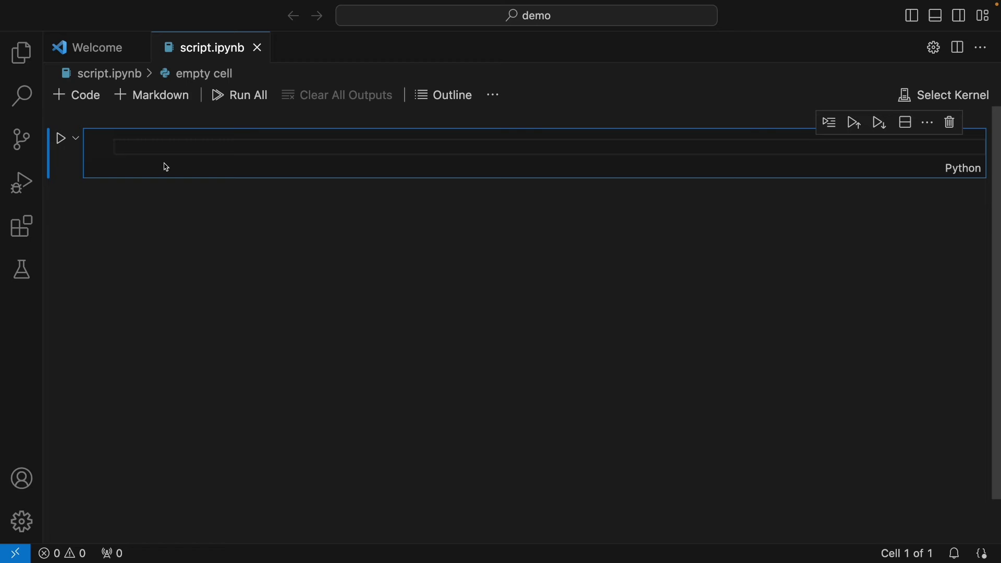
{"action": "key", "text": "ctrl+v"}
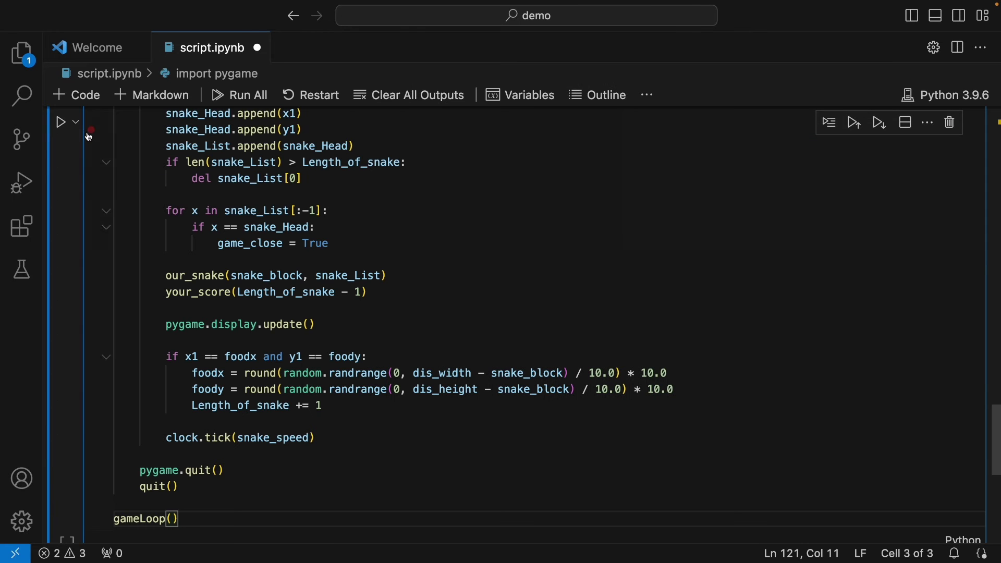
{"action": "left_click", "coordinate": [65, 124]}
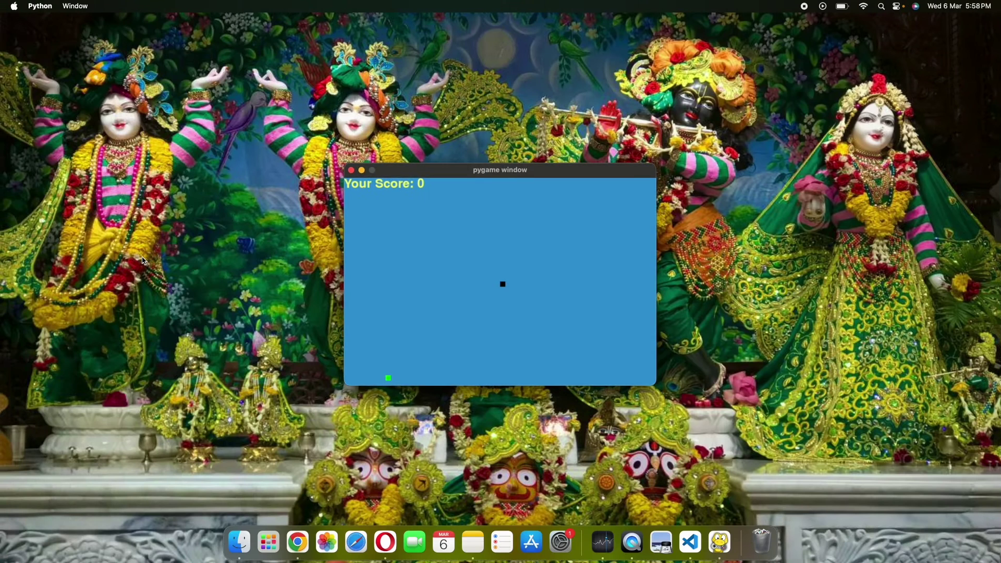
Steer the snake with the arrow keys to eat two foods, reaching a score of 2.
{"action": "key", "text": "Left"}
{"action": "key", "text": "Up"}
{"action": "key", "text": "Right"}
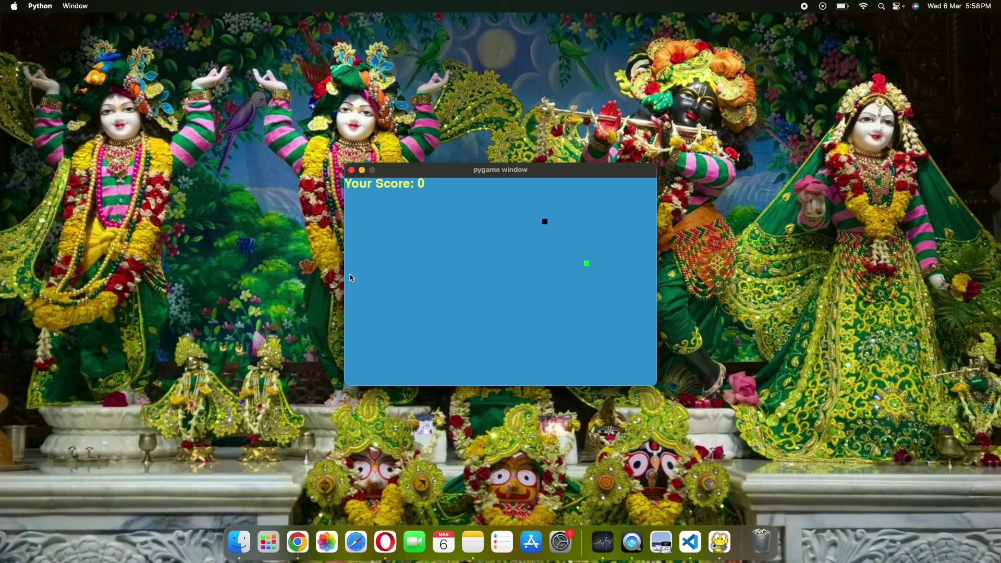
{"action": "key", "text": "Down"}
{"action": "key", "text": "Right"}
{"action": "key", "text": "Up"}
{"action": "key", "text": "Left"}
{"action": "key", "text": "Down"}
{"action": "key", "text": "Right"}
{"action": "key", "text": "Up"}
{"action": "key", "text": "Left"}
{"action": "key", "text": "Down"}
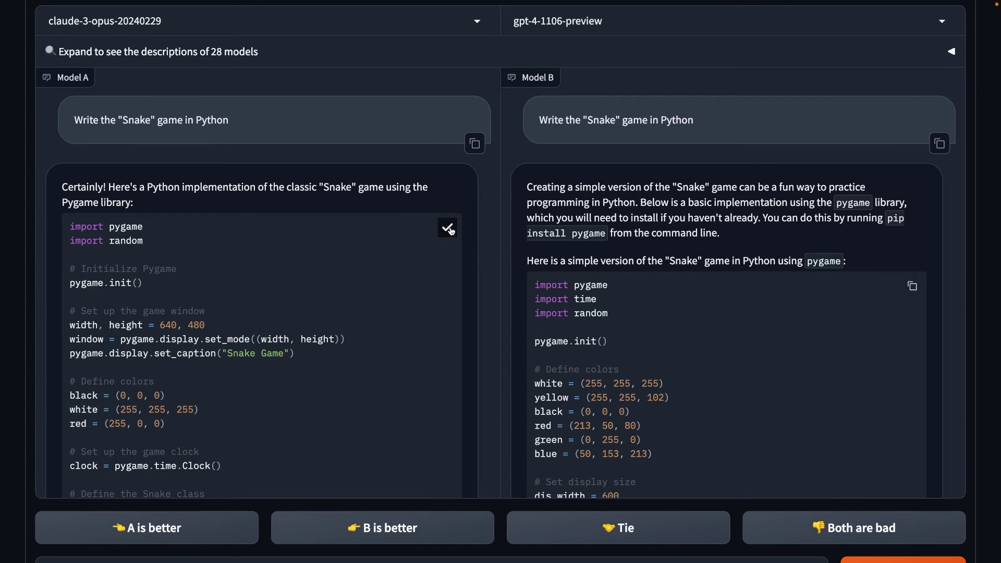
Copy Model A's Snake game code and paste it into the empty notebook cell.
{"action": "left_click", "coordinate": [448, 229]}
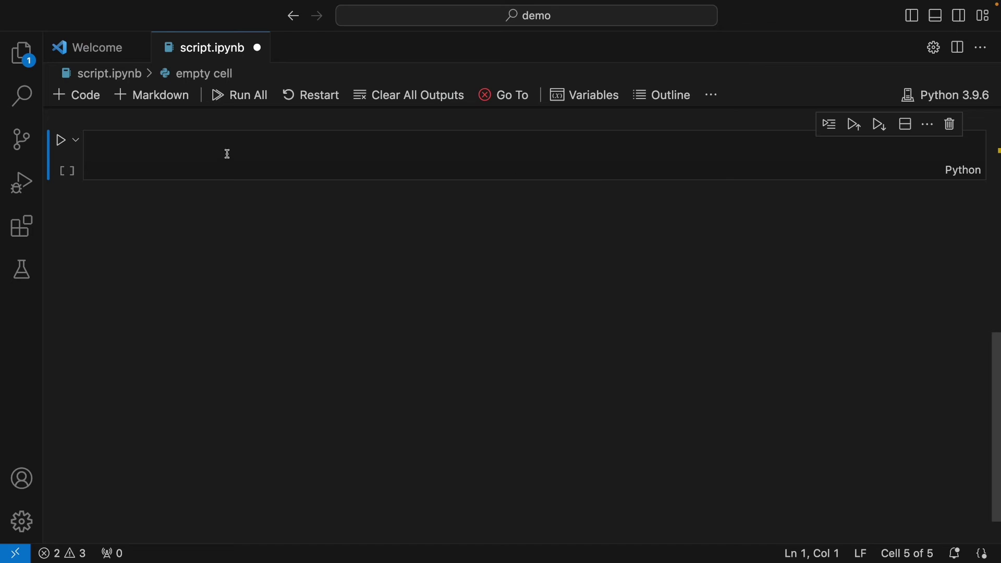
{"action": "left_click", "coordinate": [212, 151]}
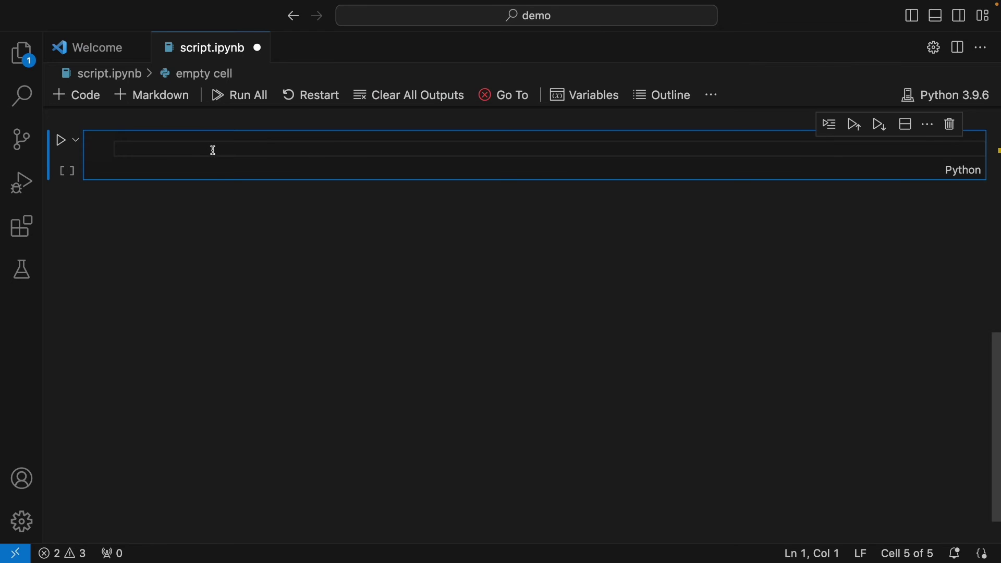
{"action": "key", "text": "super+v"}
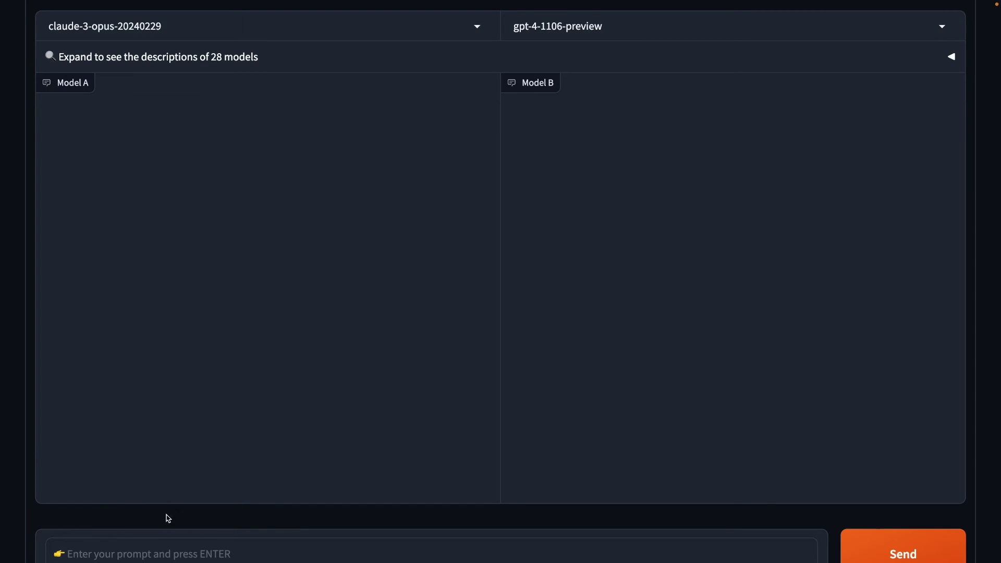
Paste the defective-coin-stack weighing puzzle as the prompt without its surrounding quotes and send it to both models.
{"action": "left_click", "coordinate": [77, 553]}
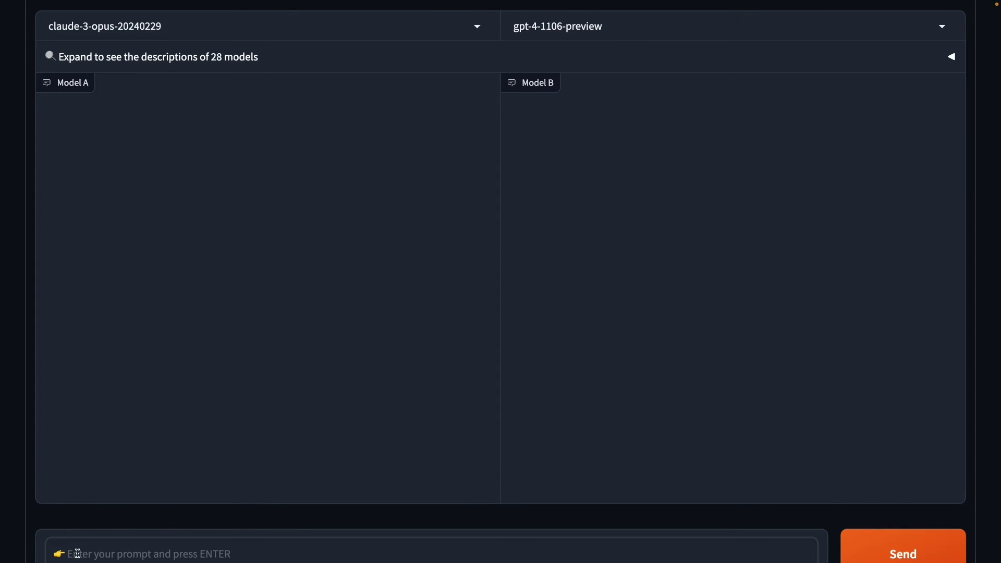
{"action": "key", "text": "super+v"}
{"action": "scroll", "coordinate": [25, 518], "scroll_direction": "down", "scroll_amount": 1}
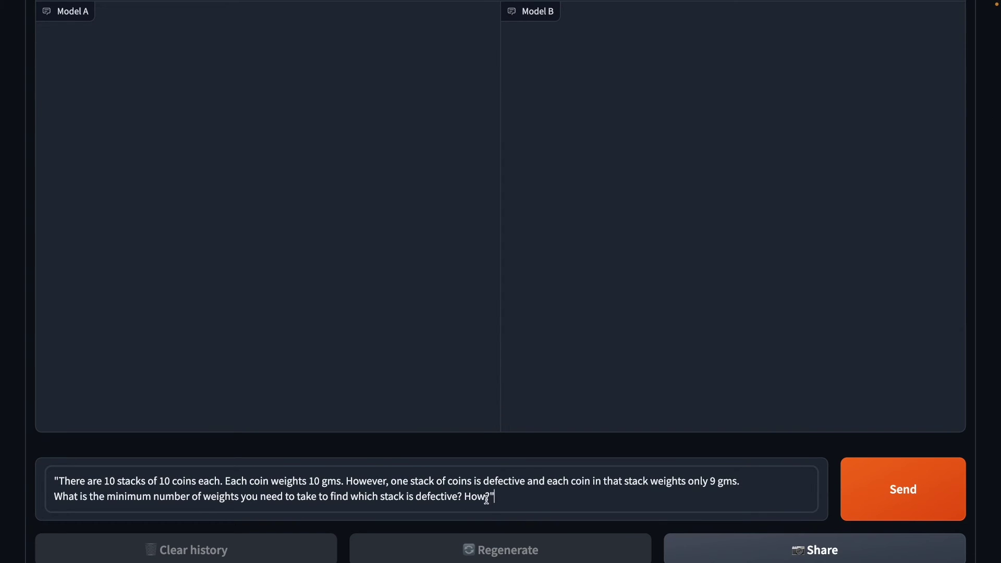
{"action": "key", "text": "BackSpace"}
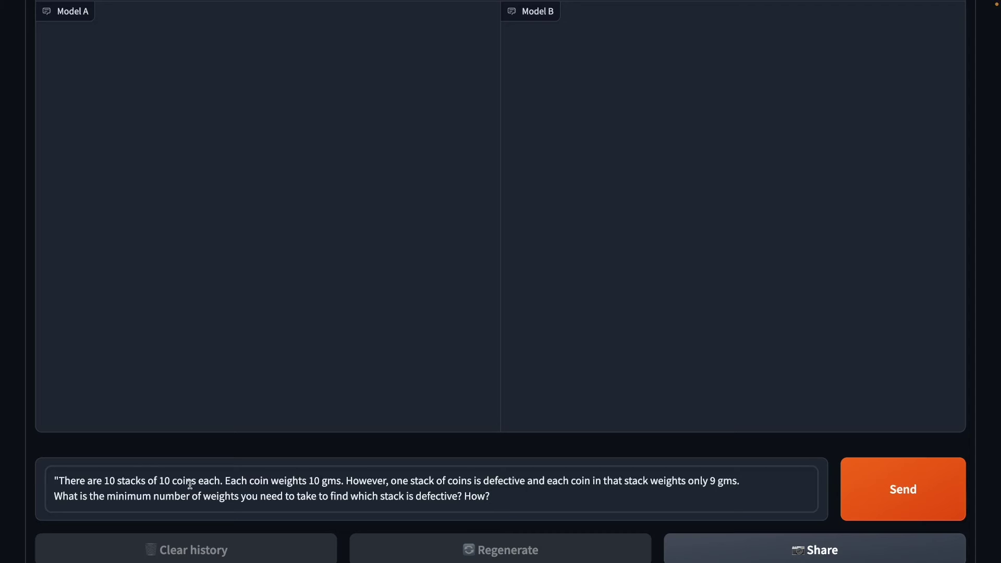
{"action": "left_click", "coordinate": [57, 480]}
{"action": "key", "text": "BackSpace"}
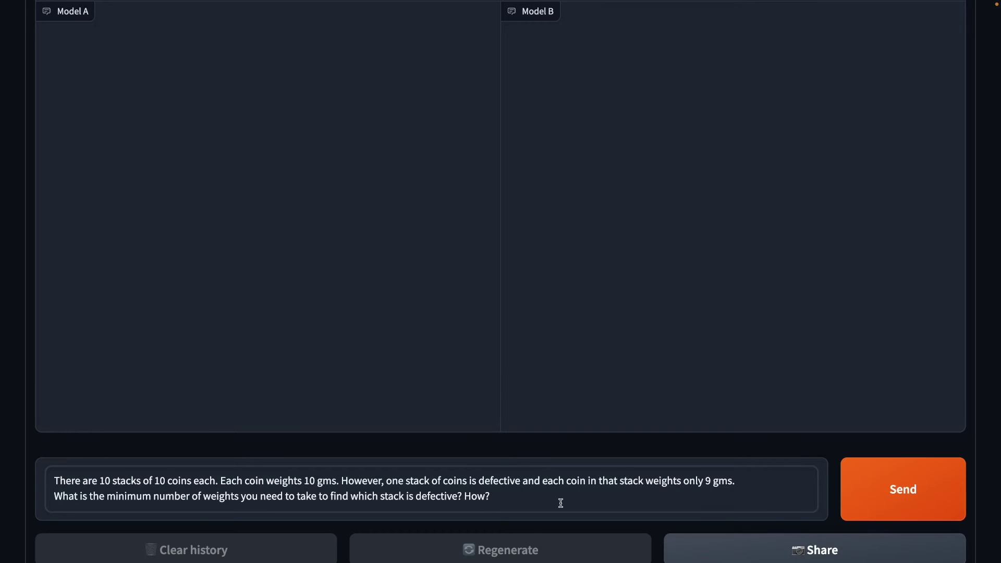
{"action": "left_click", "coordinate": [893, 493]}
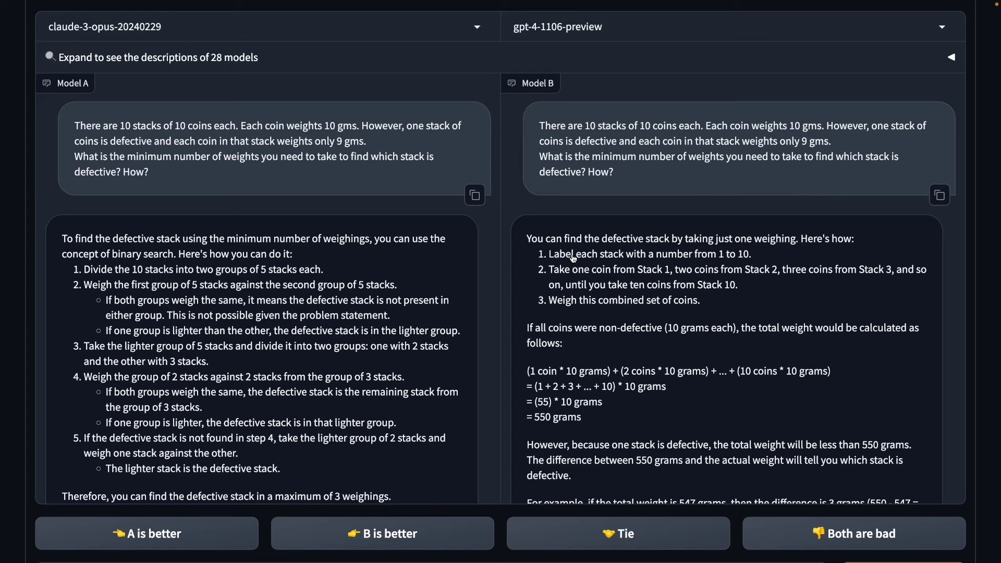
Highlight the '= 550 grams' total in Model B's one-weighing answer, then clear the selection.
{"action": "left_click_drag", "start_coordinate": [585, 417], "coordinate": [525, 418]}
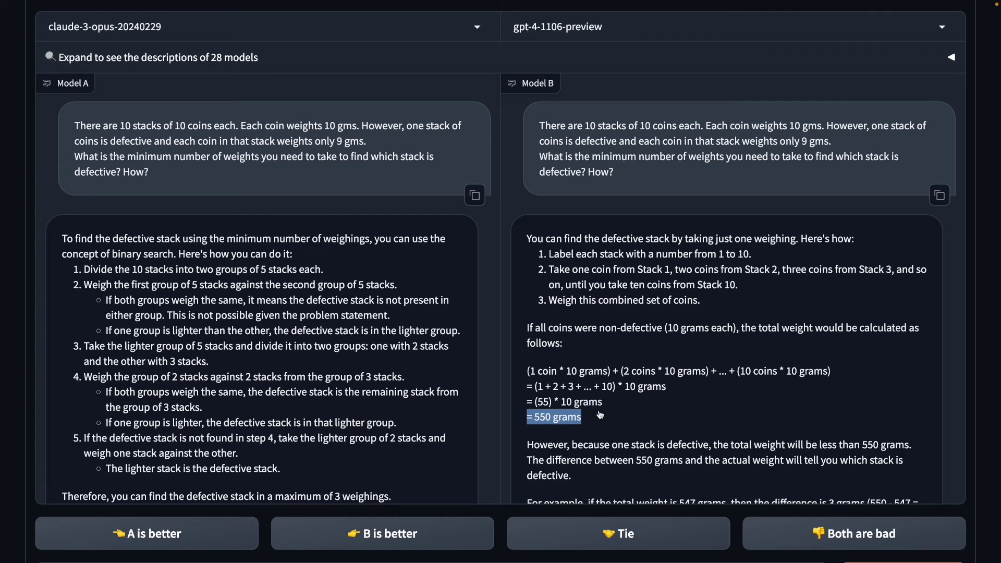
{"action": "scroll", "coordinate": [599, 415], "scroll_direction": "down", "scroll_amount": 1}
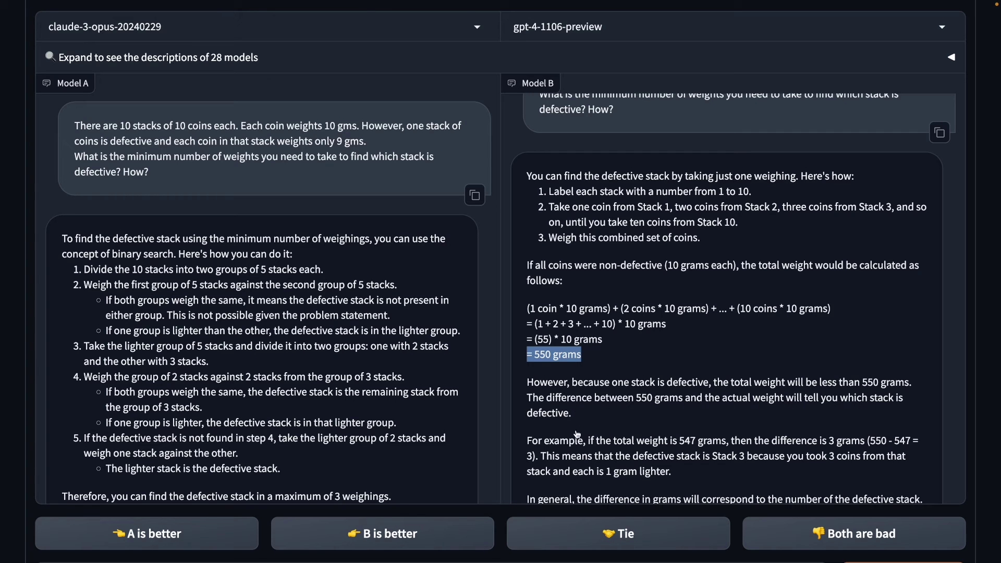
{"action": "left_click", "coordinate": [543, 417]}
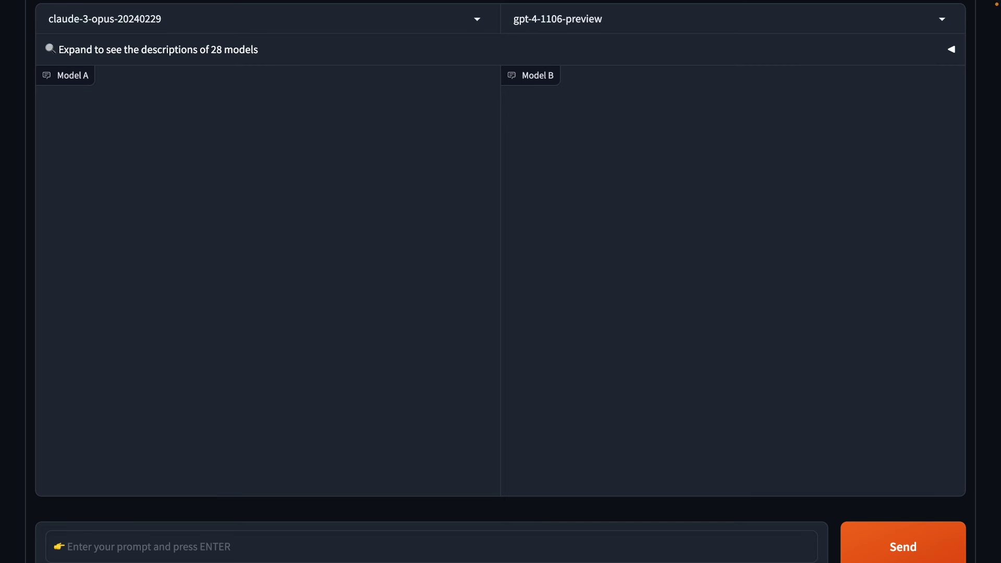
Paste the long addition sum as the prompt and send it to both models.
{"action": "left_click", "coordinate": [87, 545]}
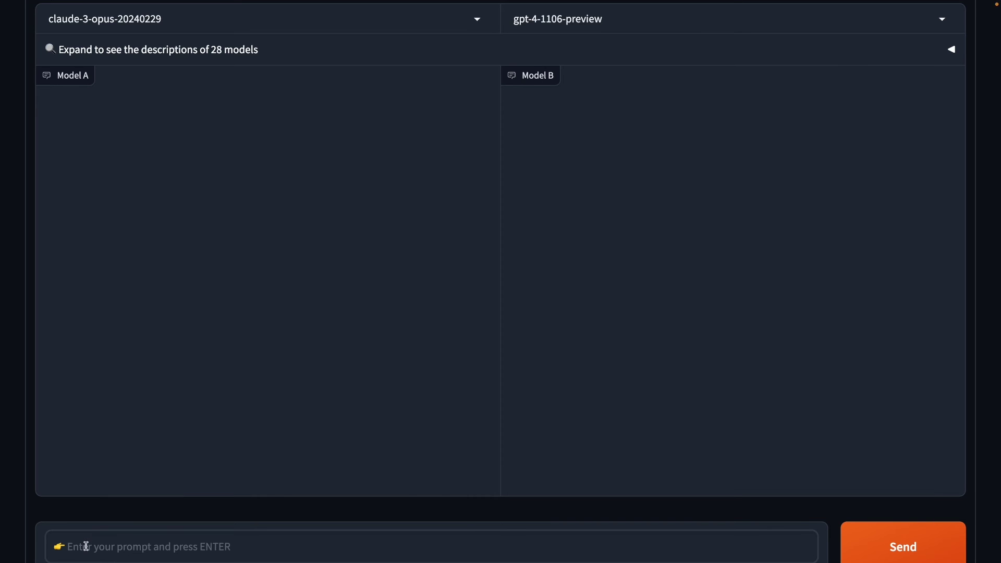
{"action": "key", "text": "ctrl+v"}
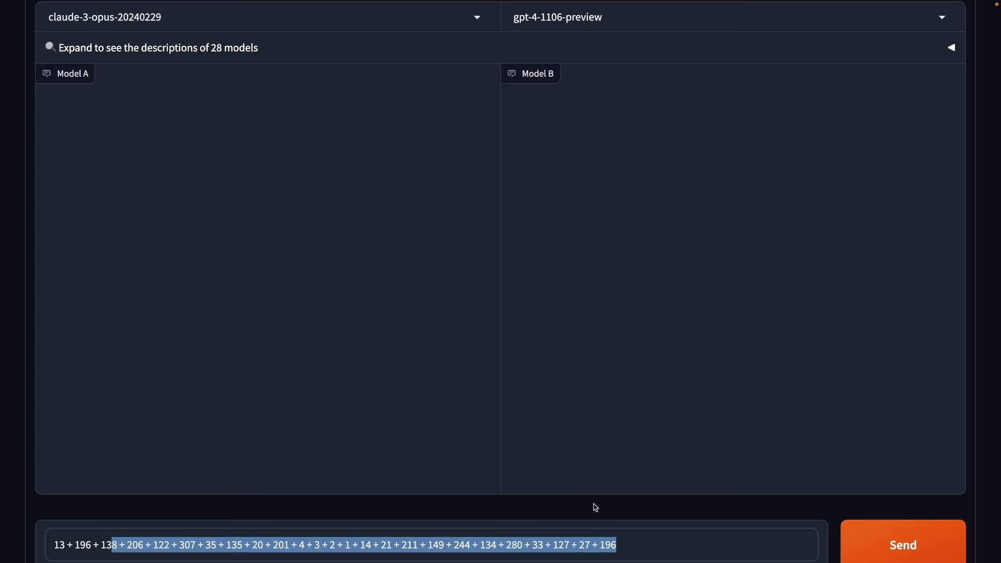
{"action": "left_click", "coordinate": [634, 543]}
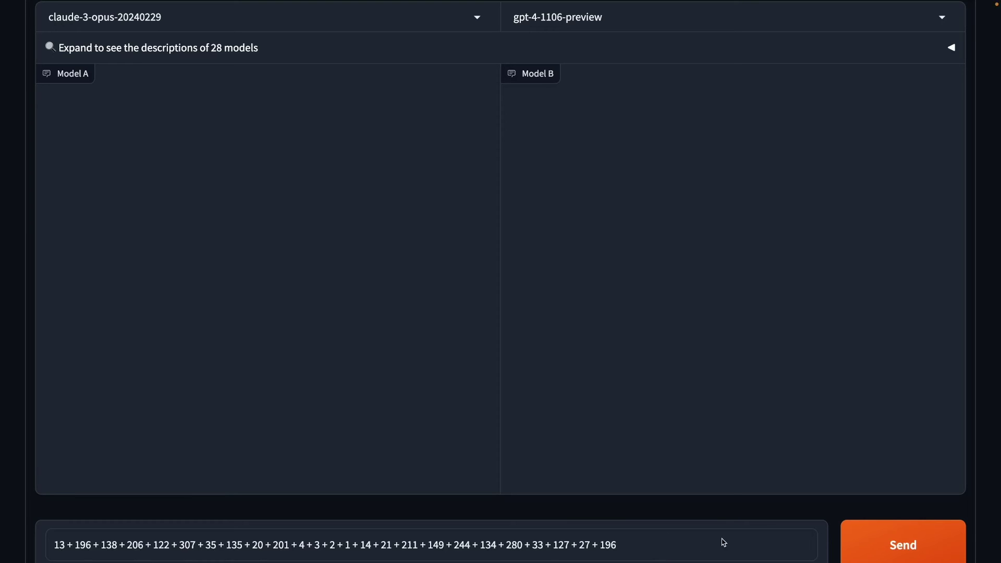
{"action": "left_click", "coordinate": [881, 542]}
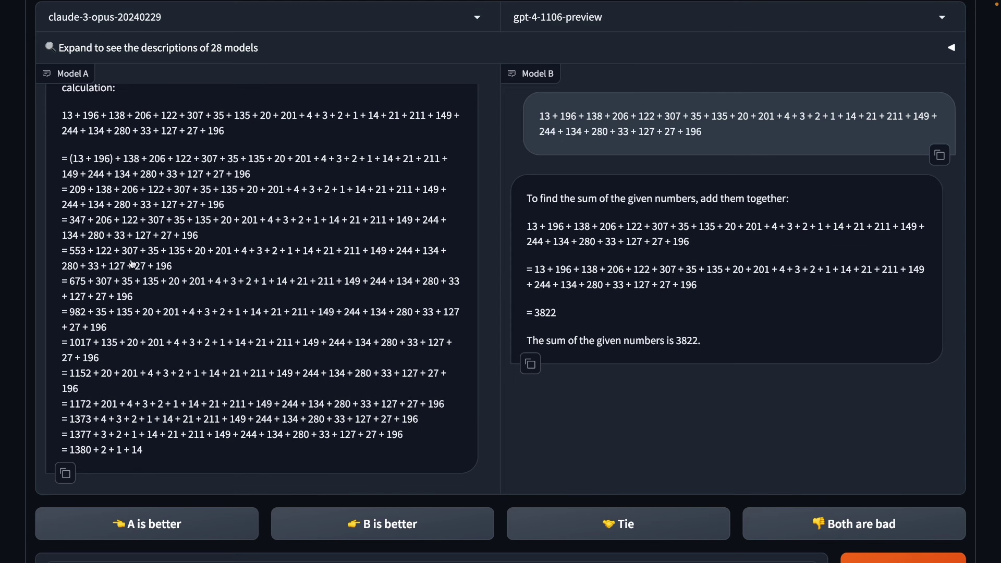
Highlight Model B's working and its 3822 result, then clear the selection.
{"action": "left_click", "coordinate": [561, 313]}
{"action": "left_click_drag", "start_coordinate": [560, 313], "coordinate": [527, 268]}
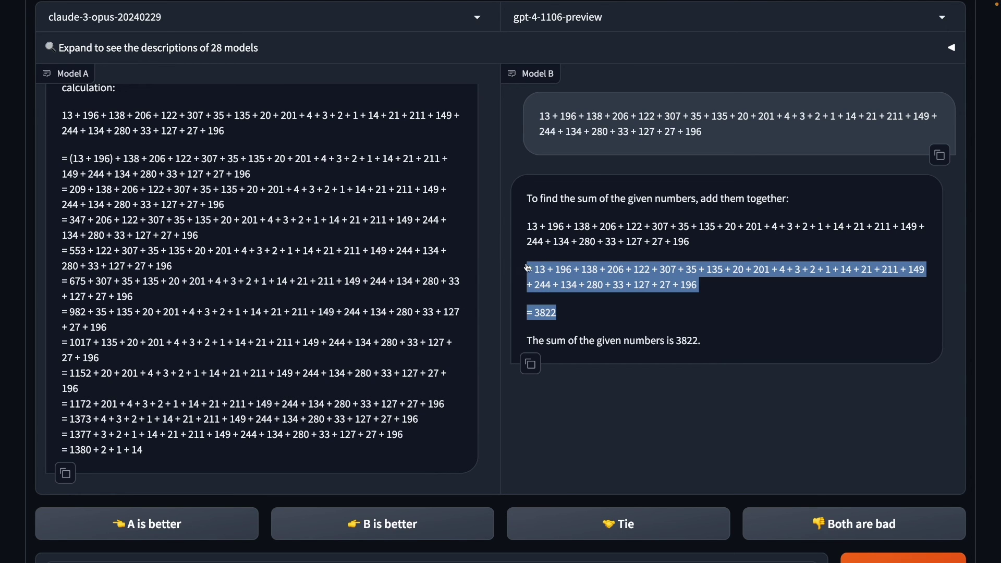
{"action": "left_click", "coordinate": [18, 251]}
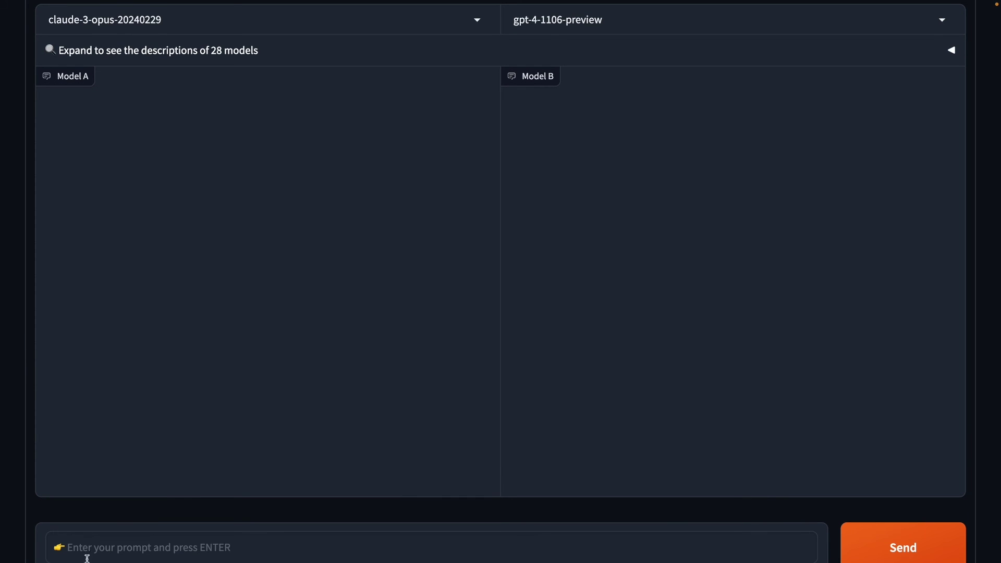
Send 'Give me a count of words in your response to this prompt?' to both models.
{"action": "left_click", "coordinate": [85, 553]}
{"action": "key", "text": "ctrl+v"}
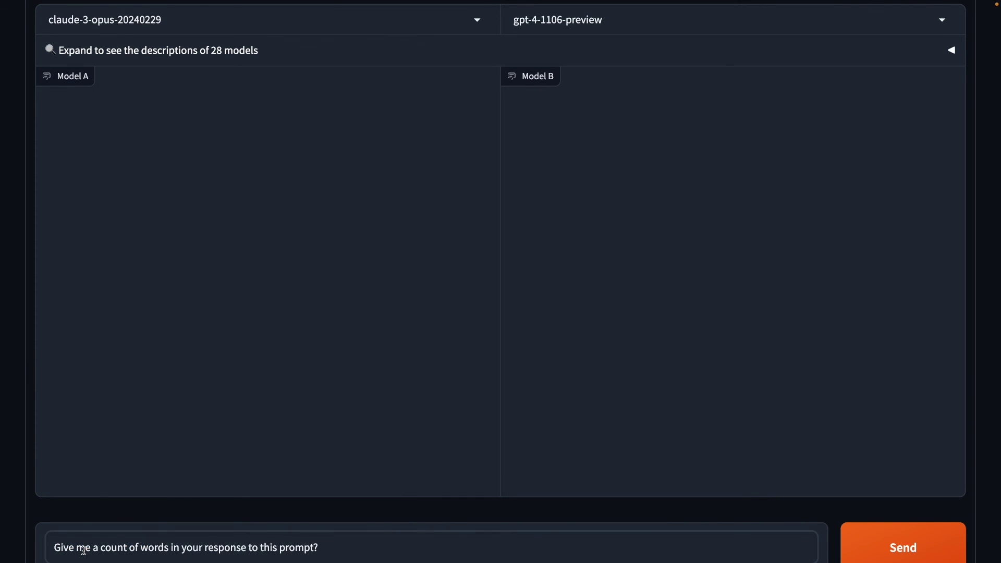
{"action": "left_click", "coordinate": [885, 545]}
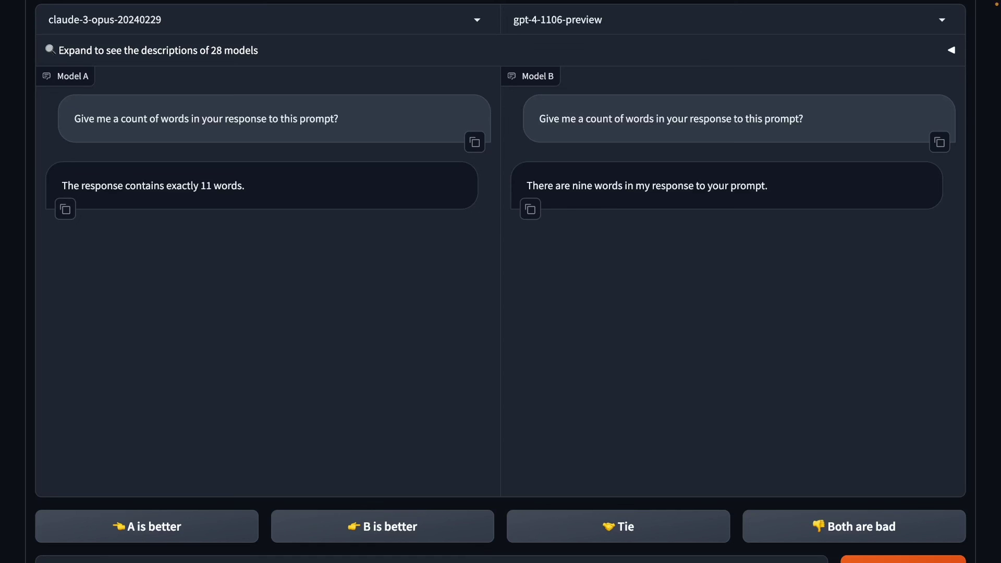
Send the prompt 'Give me 5 sentences that end in the word "Life"' to both models.
{"action": "left_click", "coordinate": [923, 539]}
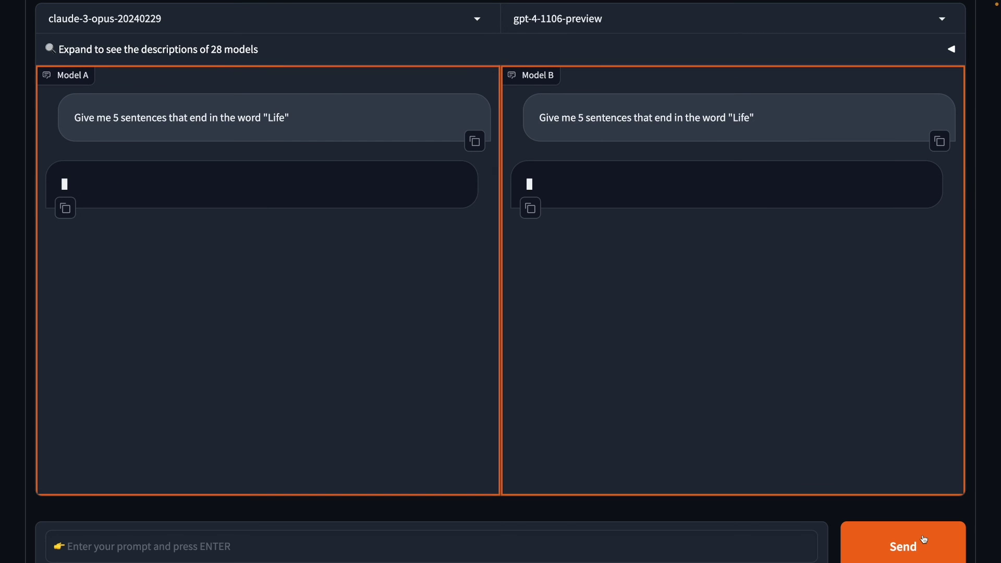